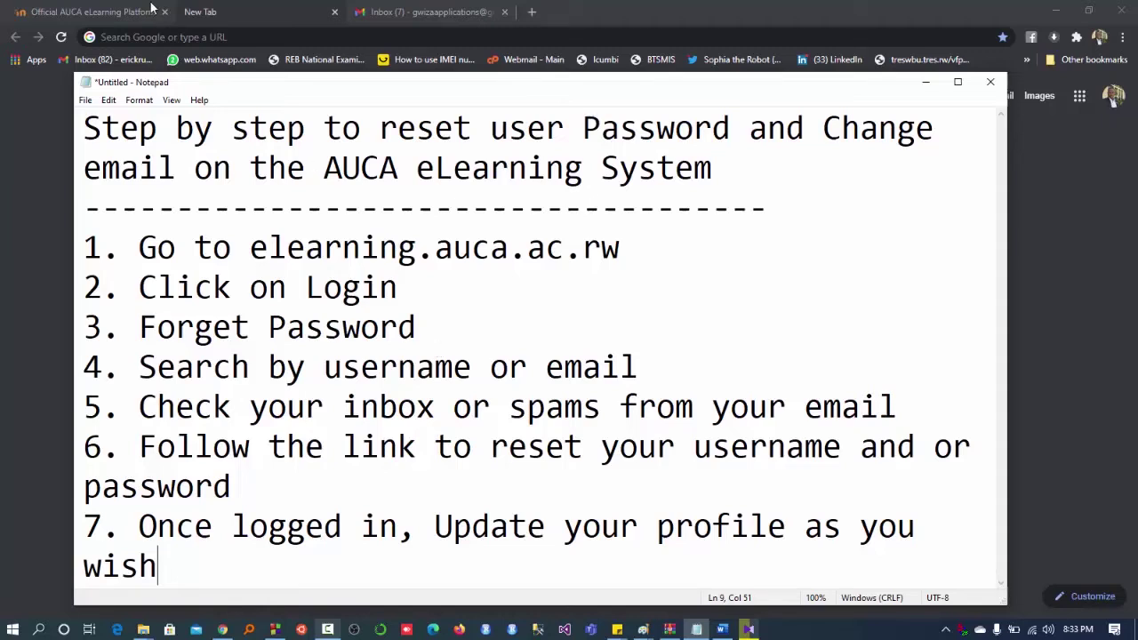
- Load the AUCA eLearning site at elearning.auca.ac.rw in the empty second tab
left_click(189, 36)
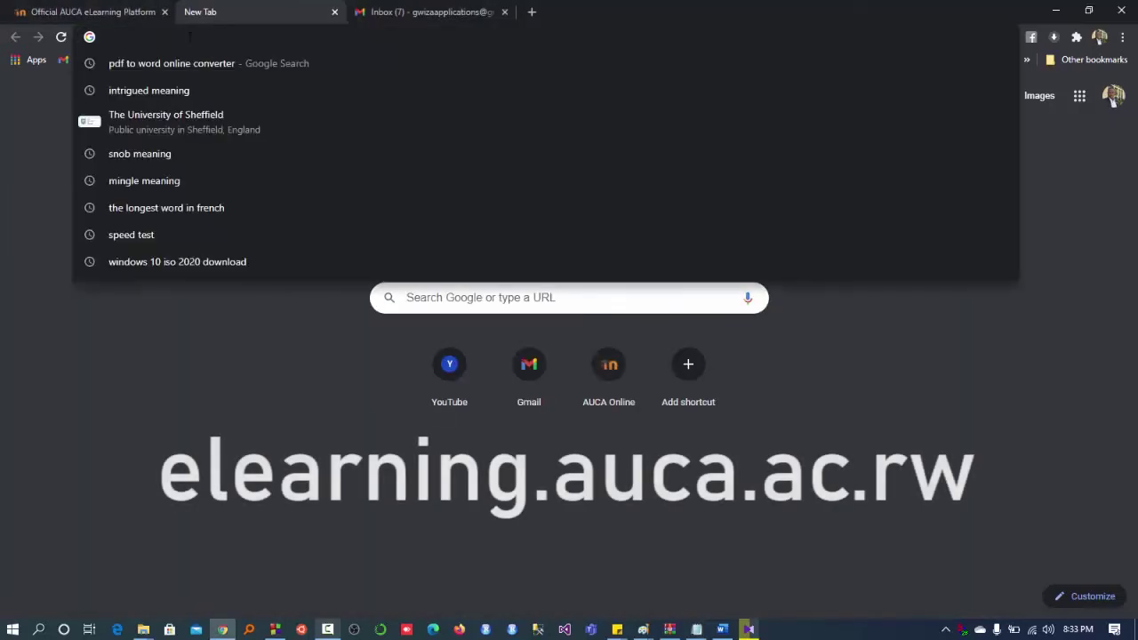
type("ele")
key("Return")
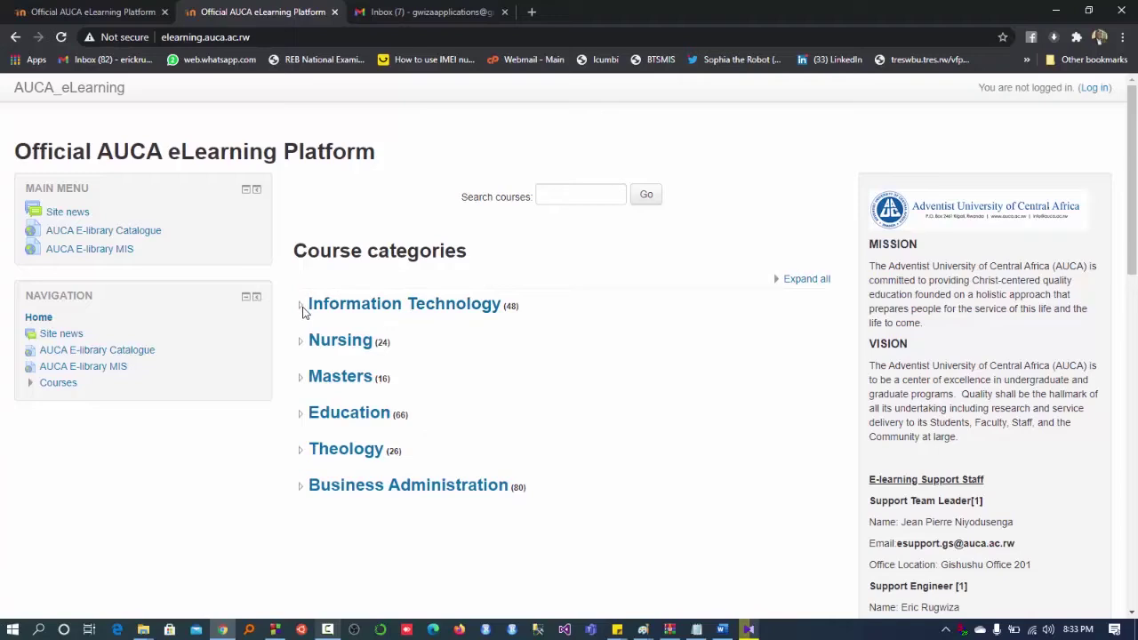
left_click(340, 311)
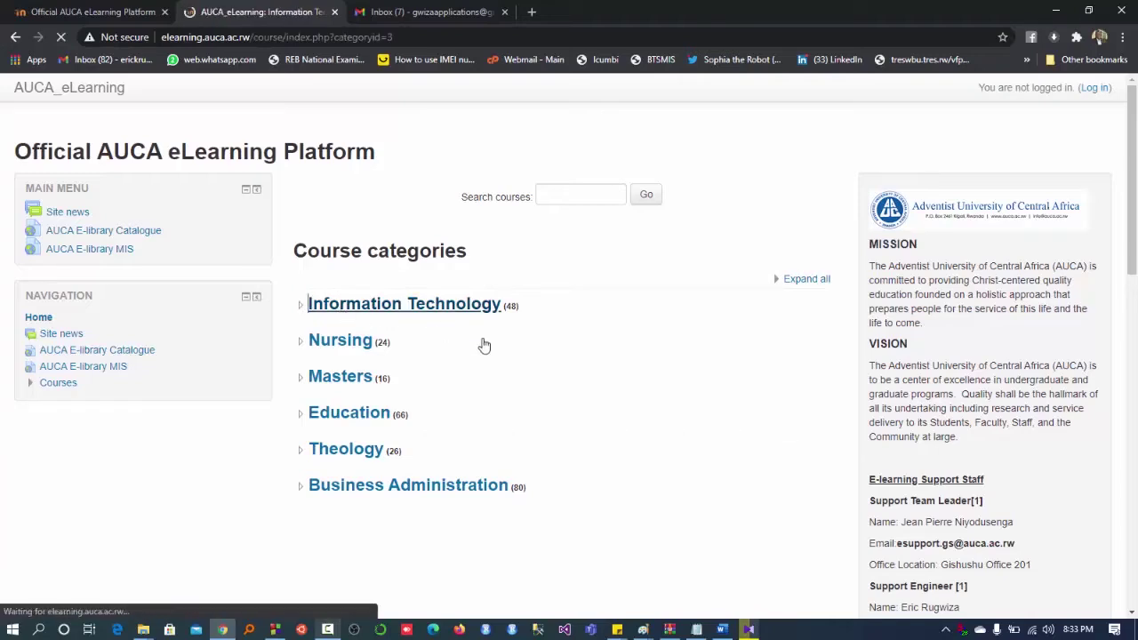
scroll(484, 345, "down", 5)
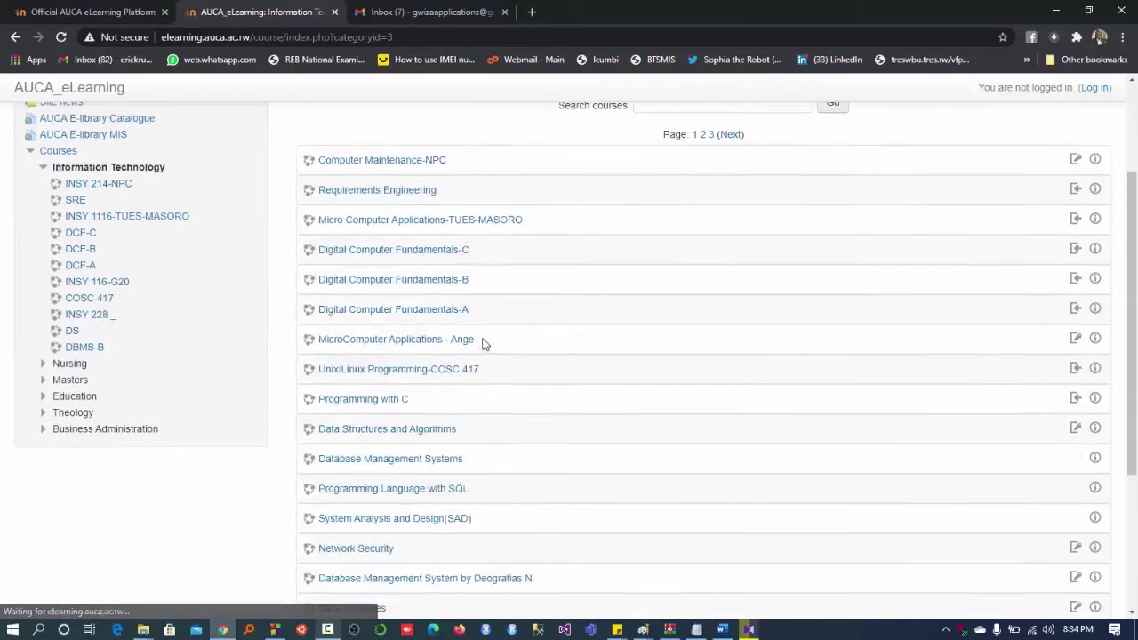
scroll(484, 345, "up", 5)
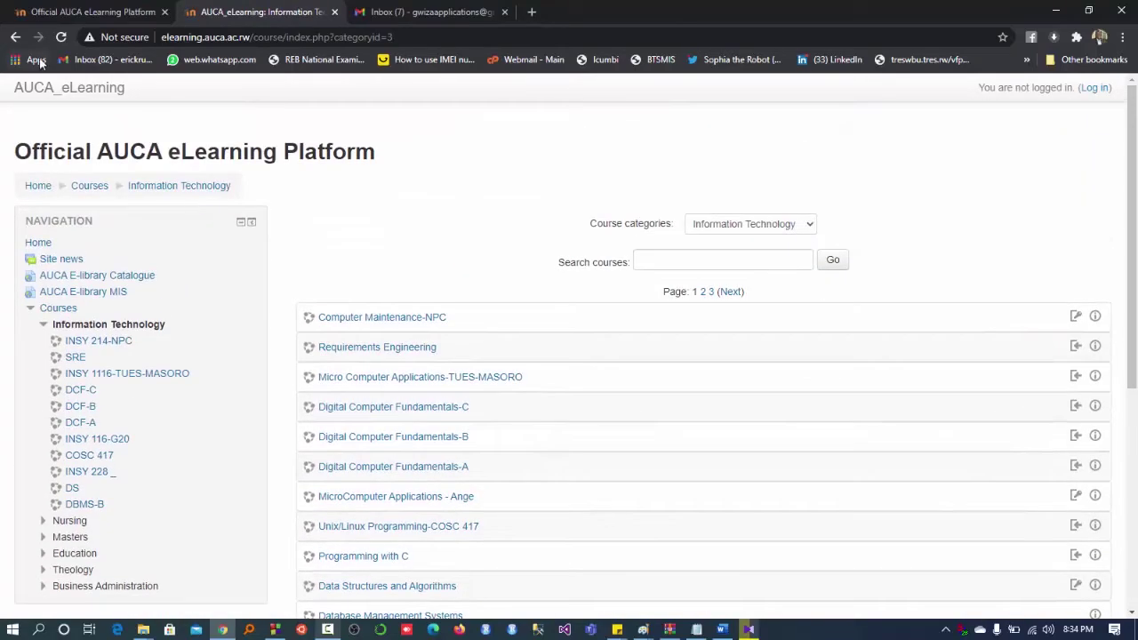
left_click(15, 41)
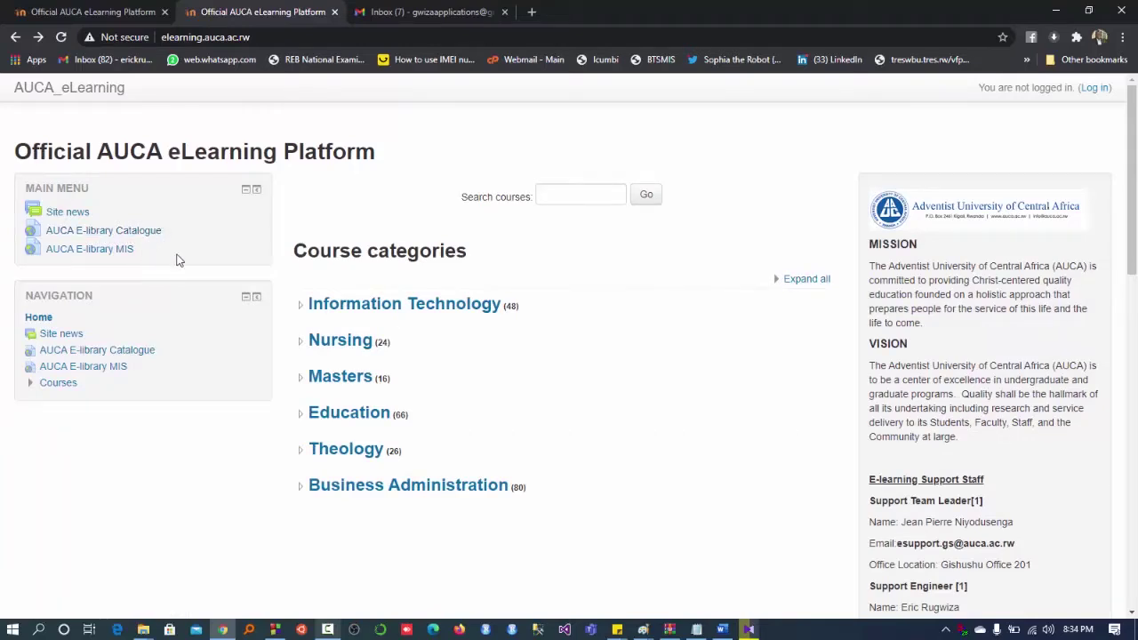
scroll(952, 441, "down", 1)
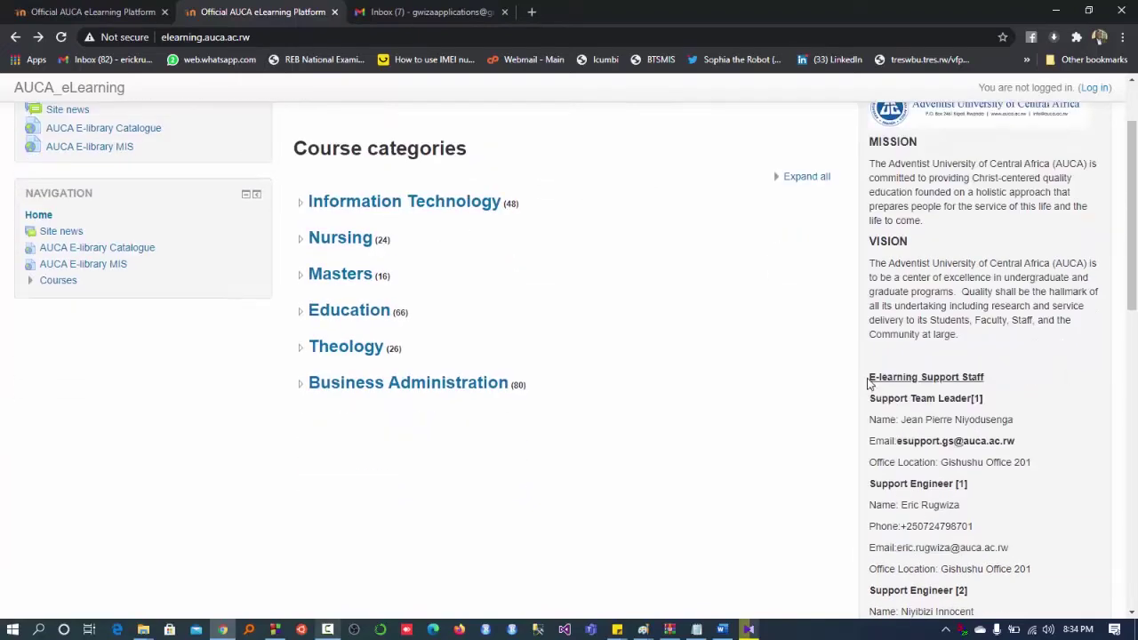
left_click_drag(868, 380, 1051, 559)
left_click(1050, 558)
scroll(1050, 559, "down", 1)
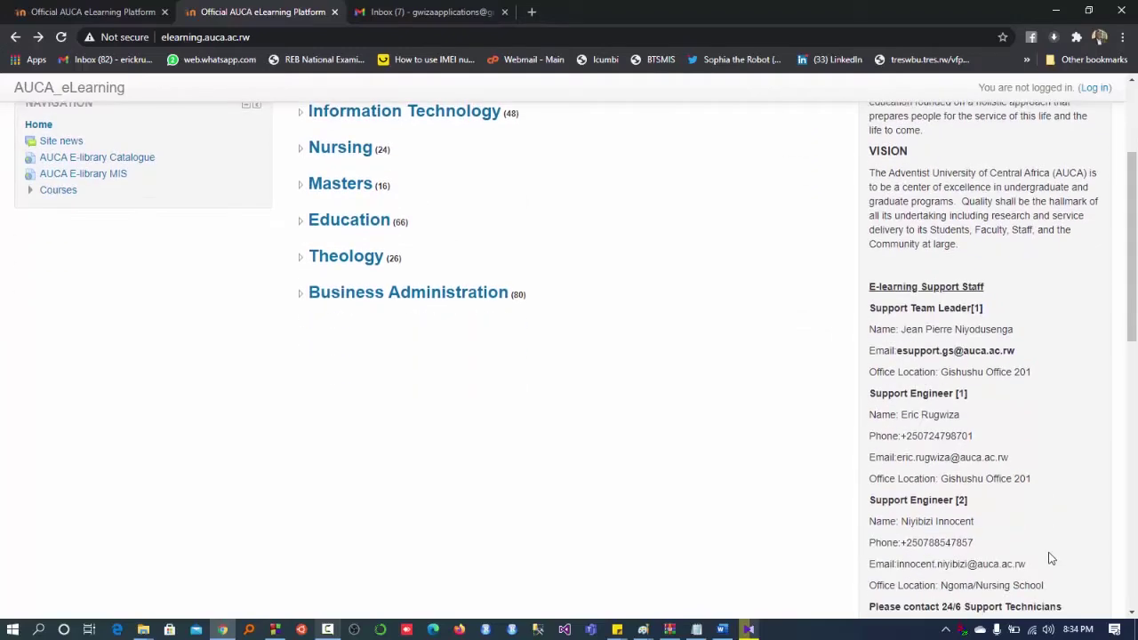
scroll(1051, 558, "down", 2)
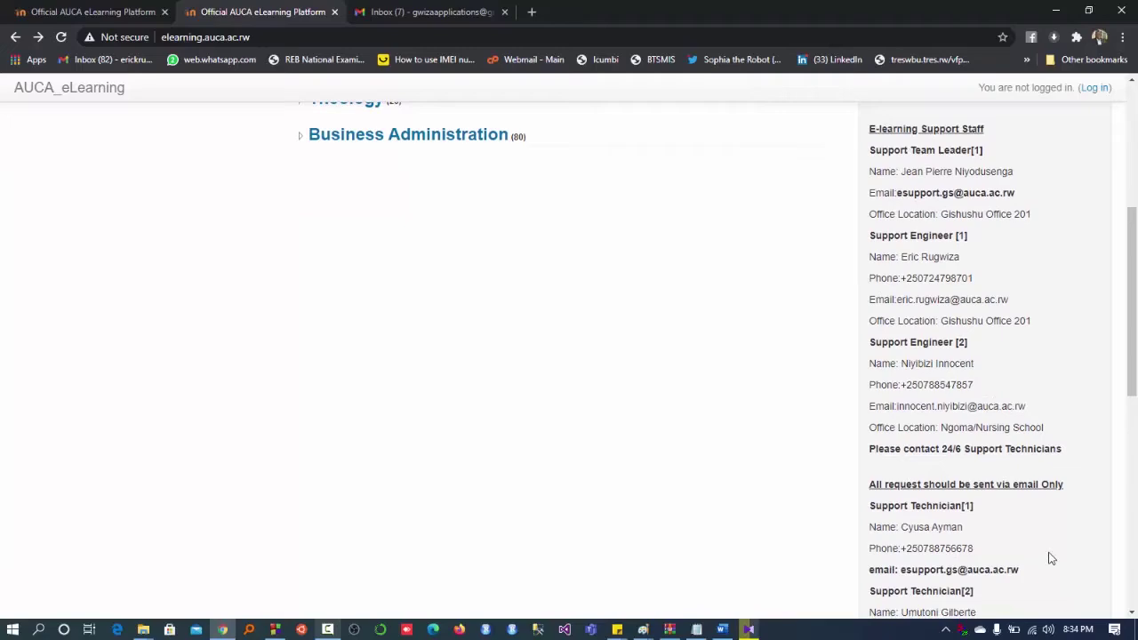
scroll(1051, 558, "down", 4)
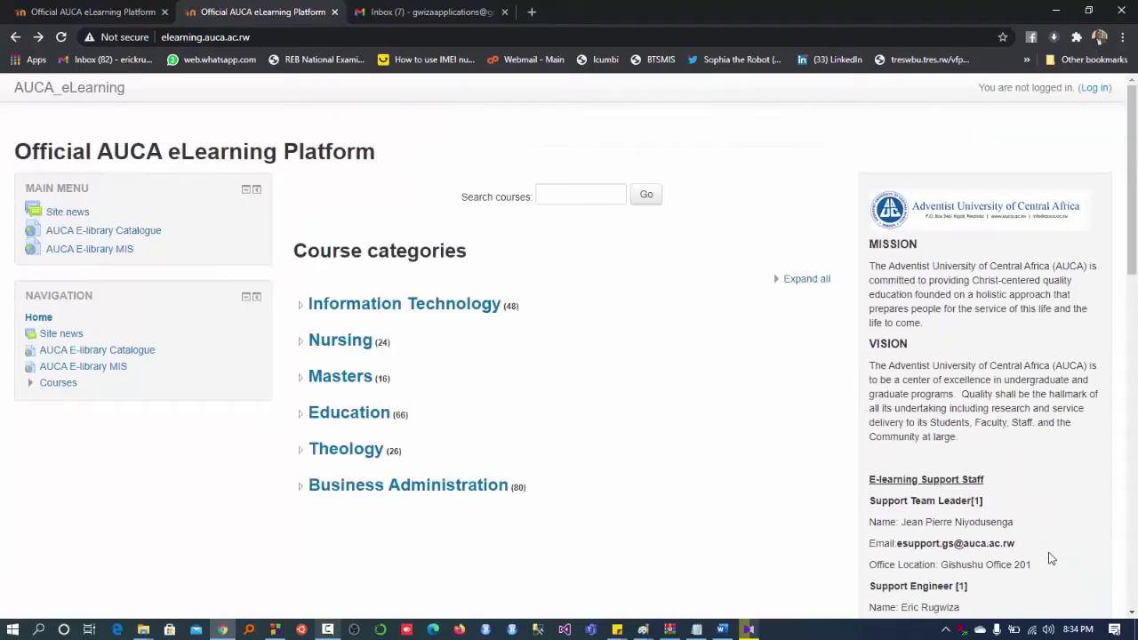
scroll(1050, 558, "down", 10)
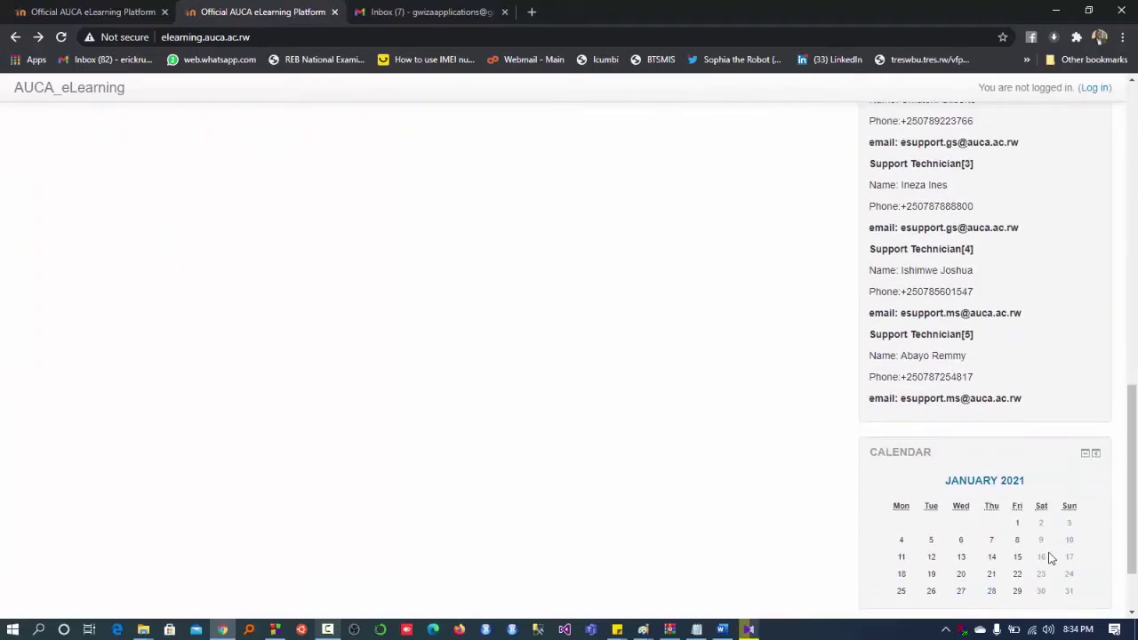
scroll(1051, 558, "down", 1)
scroll(919, 409, "down", 2)
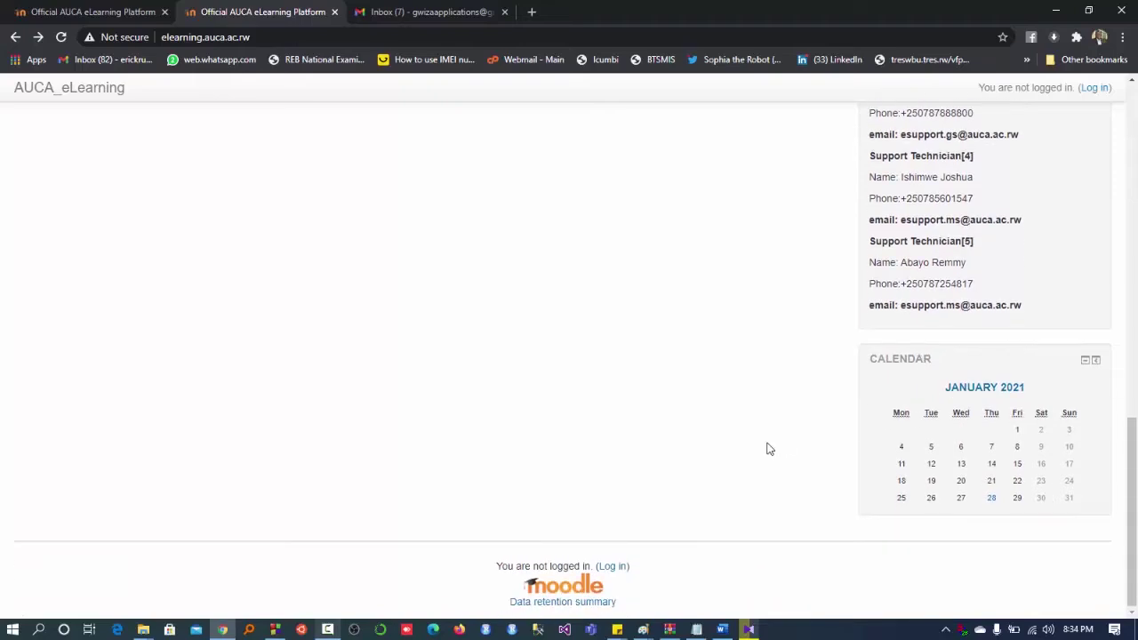
scroll(769, 449, "up", 10)
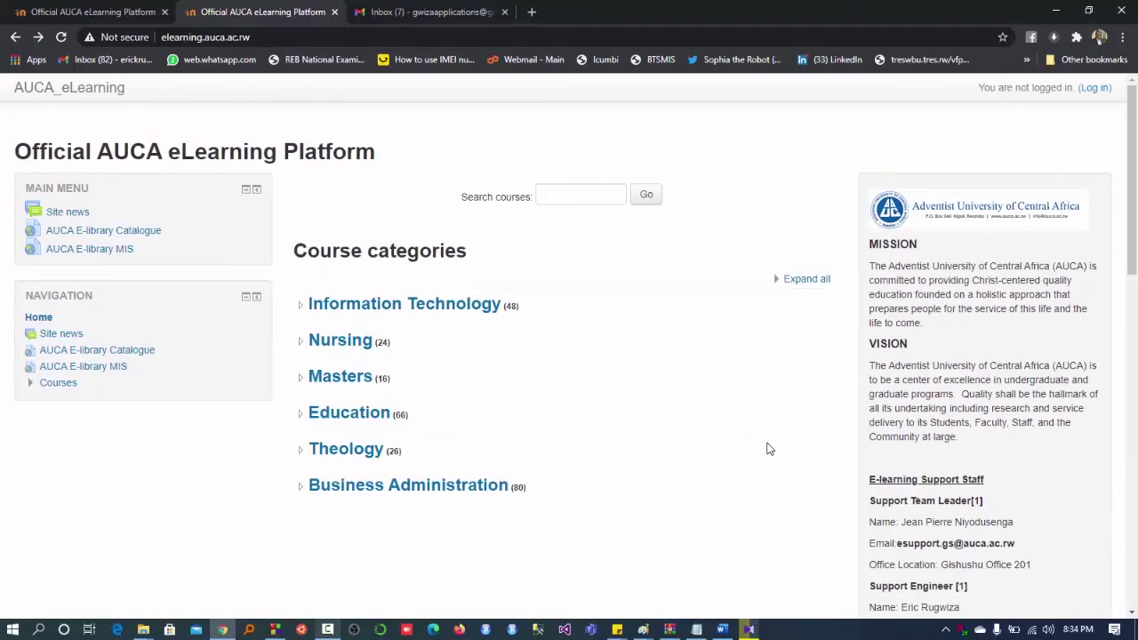
scroll(769, 448, "down", 9)
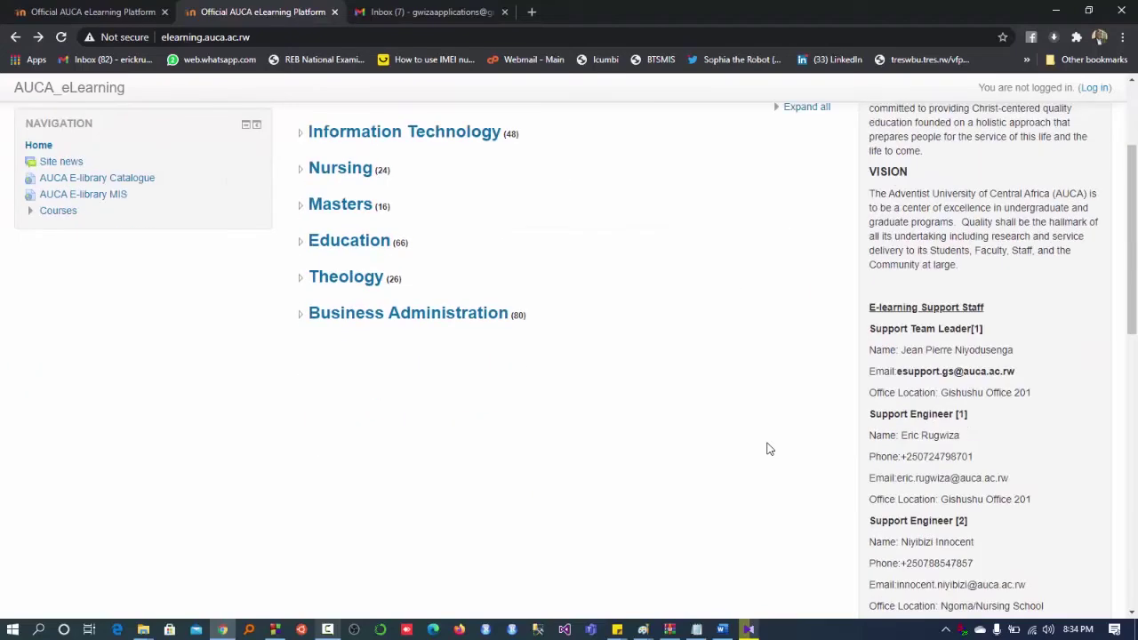
scroll(809, 495, "down", 3)
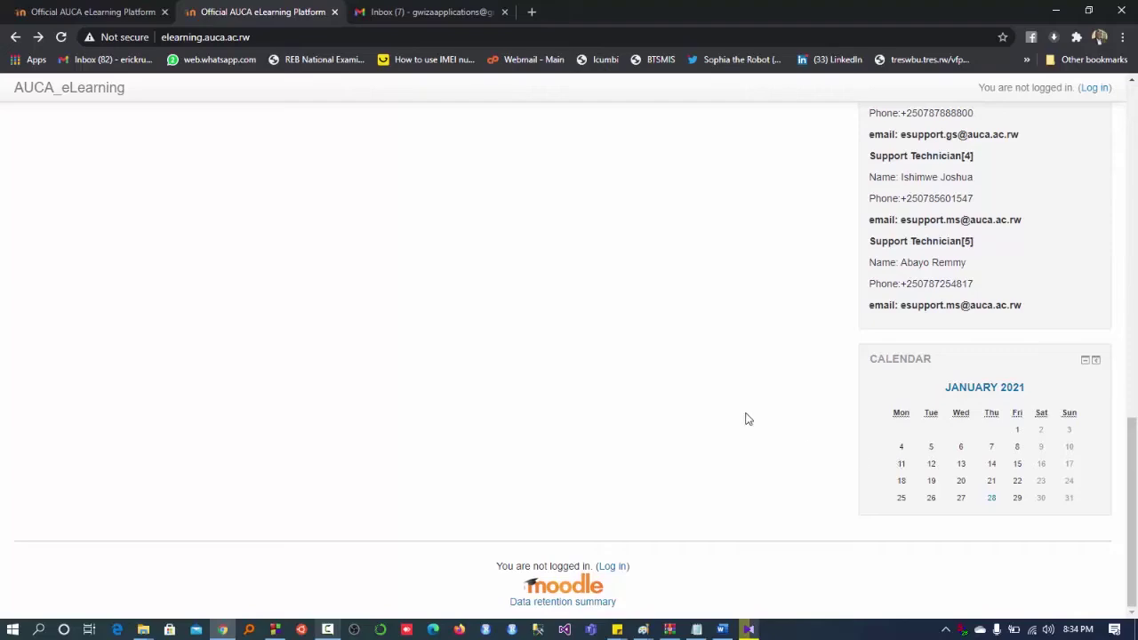
scroll(746, 418, "up", 10)
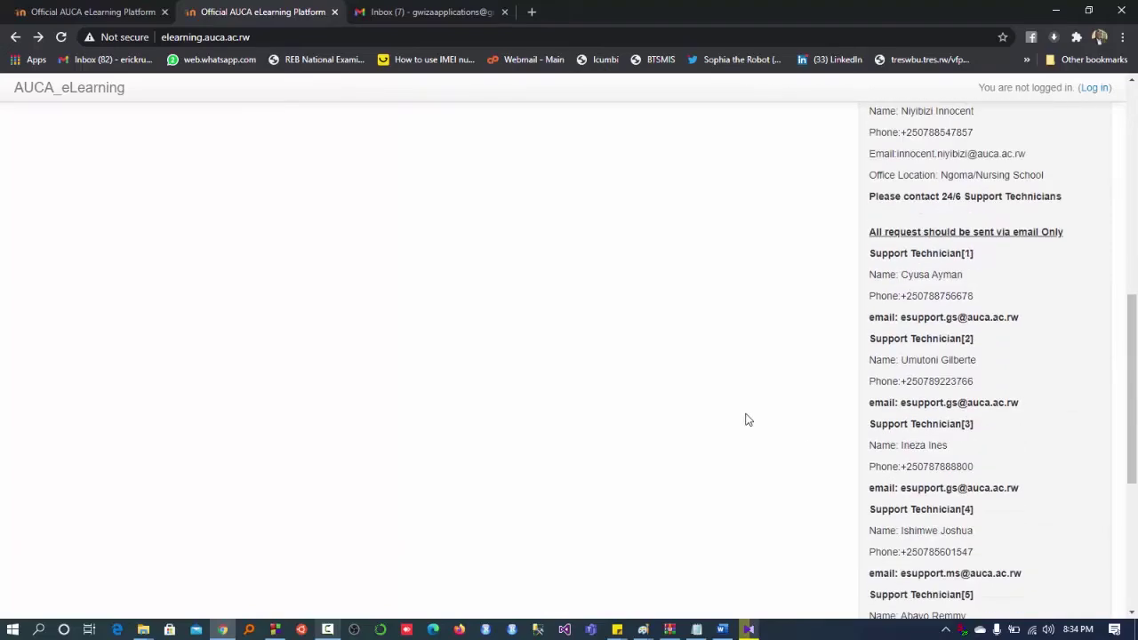
- Go to the login page and review the written password reset instructions
left_click(1095, 87)
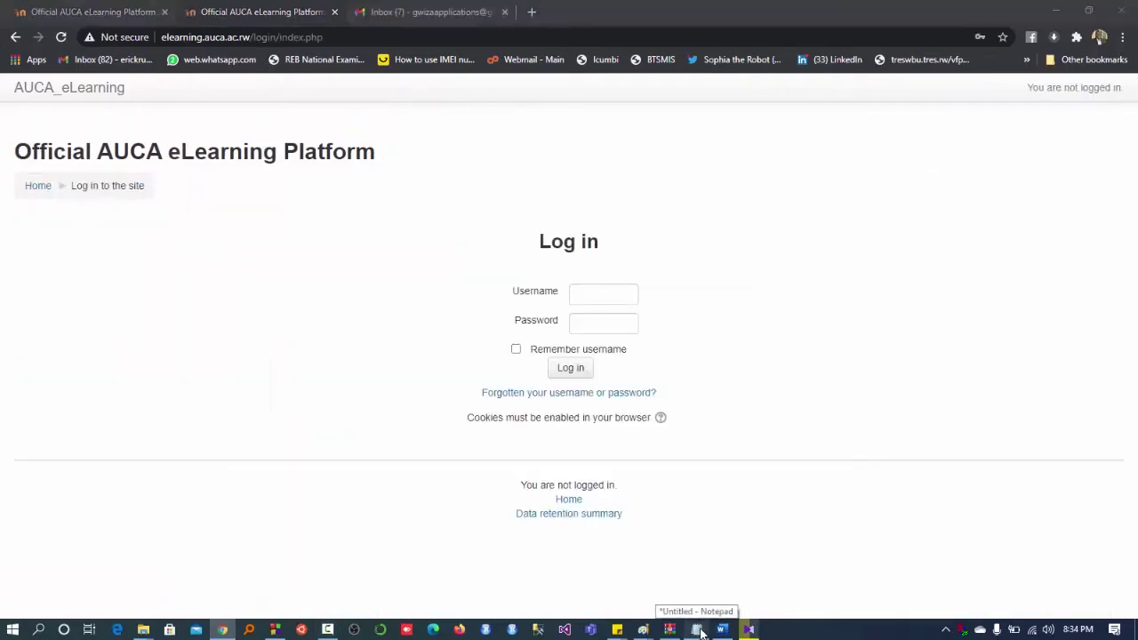
left_click(700, 631)
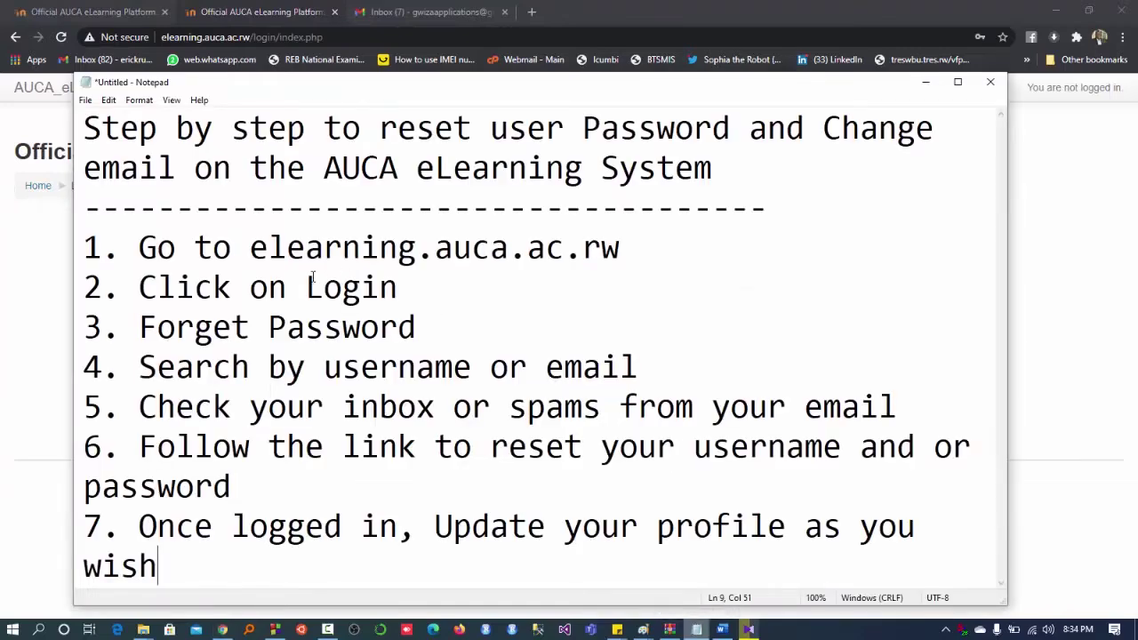
left_click(32, 274)
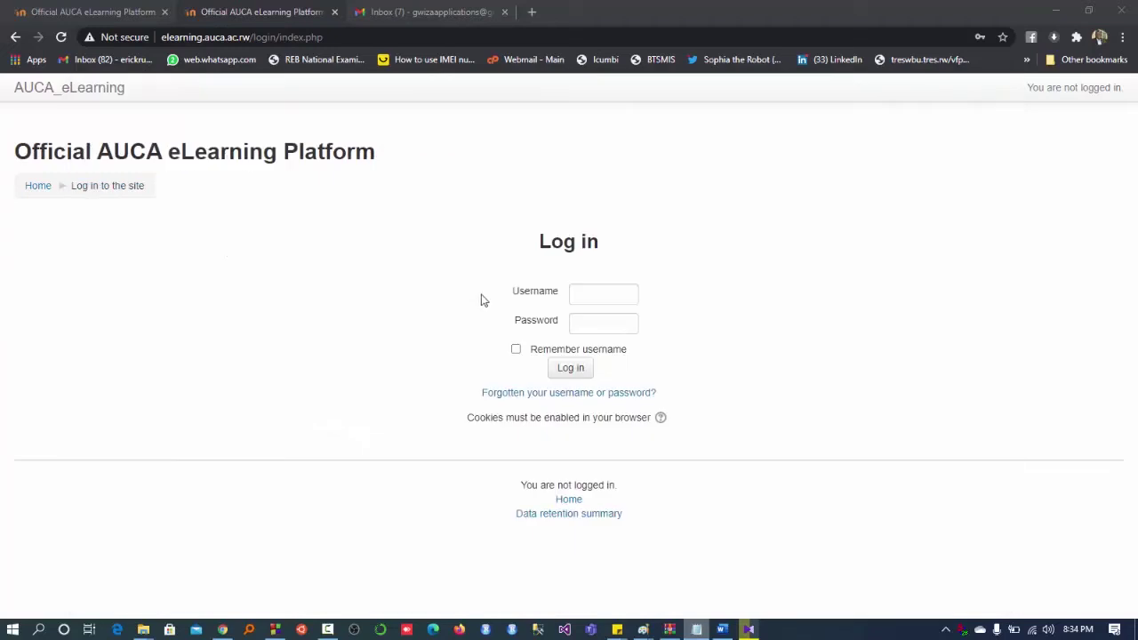
- Try logging in with the account username and password, then go to the forgotten-password page
left_click(596, 291)
type("niy")
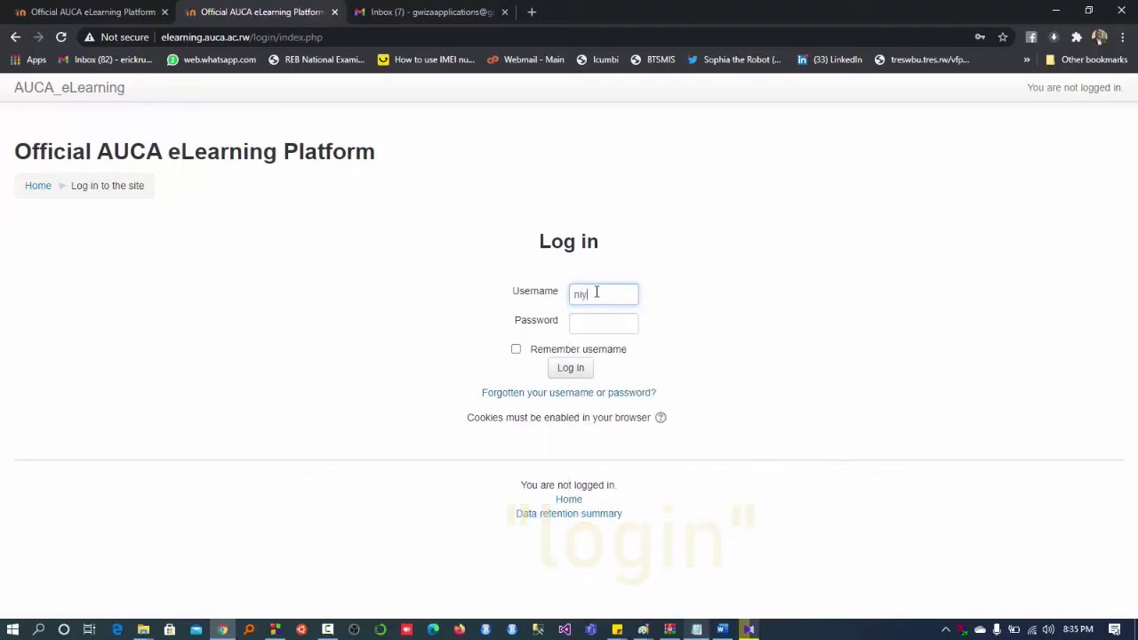
type("os2021")
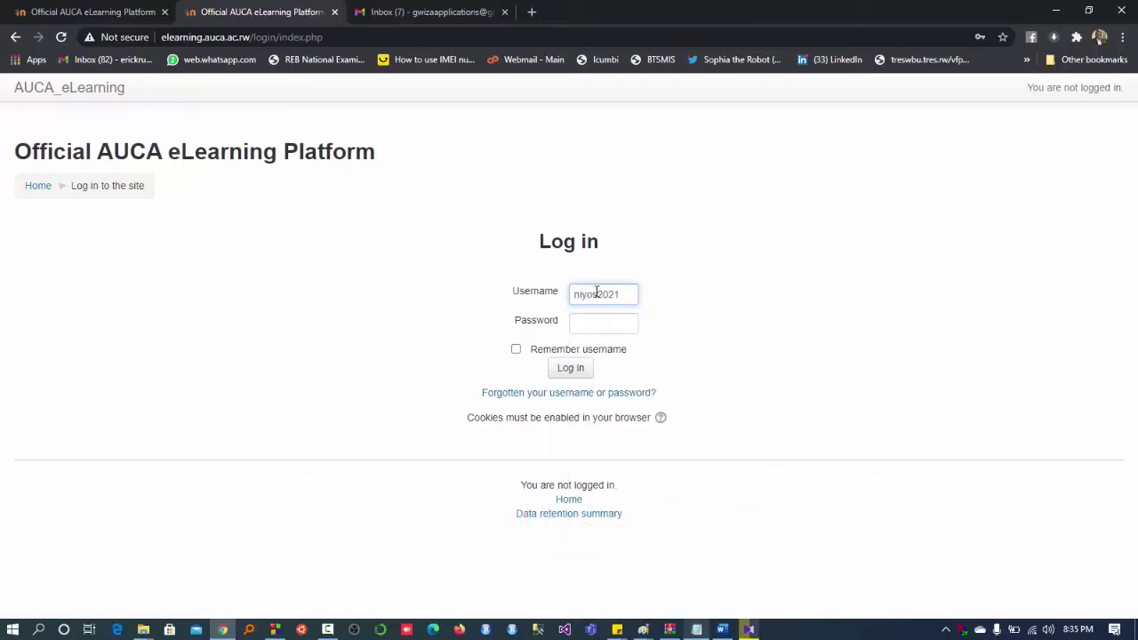
key("Tab")
type("*****")
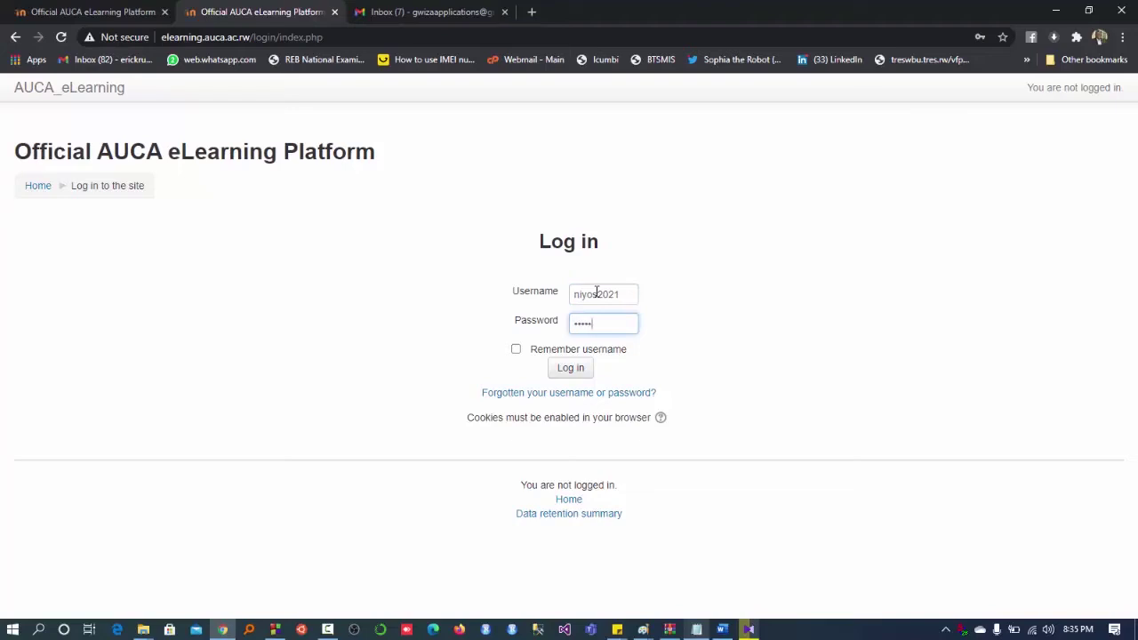
type("****")
left_click(573, 369)
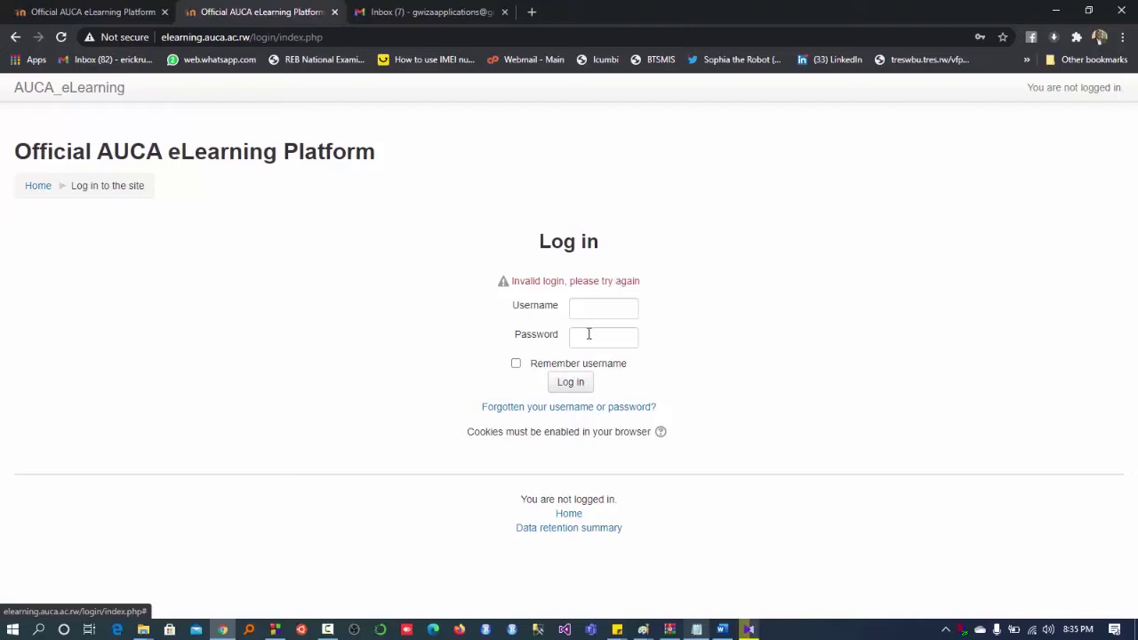
left_click(567, 411)
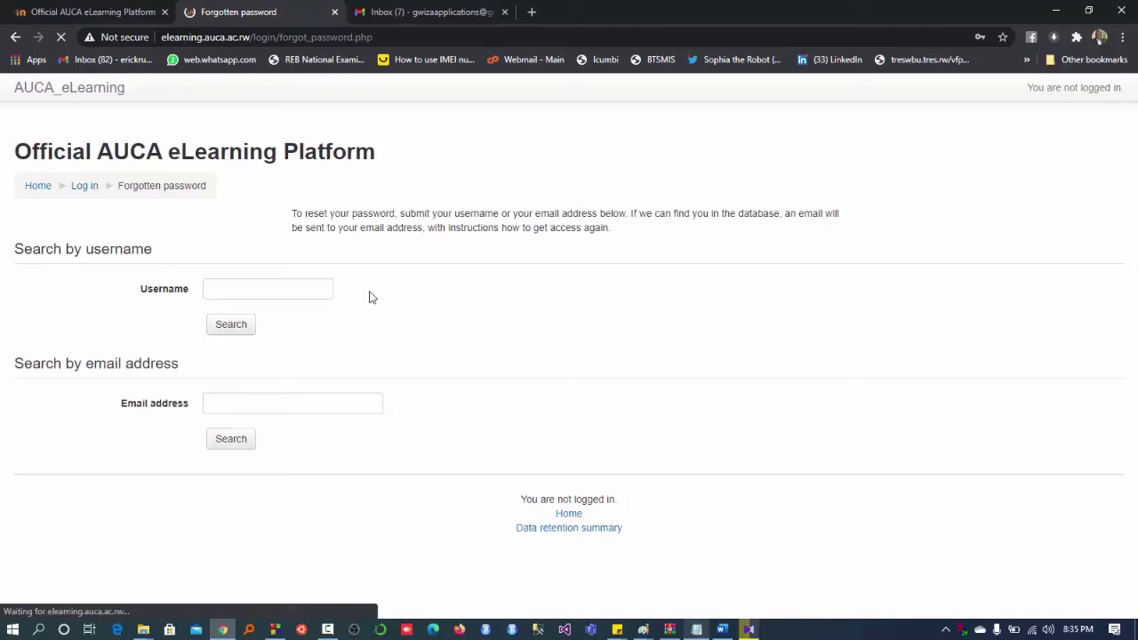
- Request a password reset by searching for the account username, then highlight the contact-administrator advice
left_click(264, 284)
type("ni")
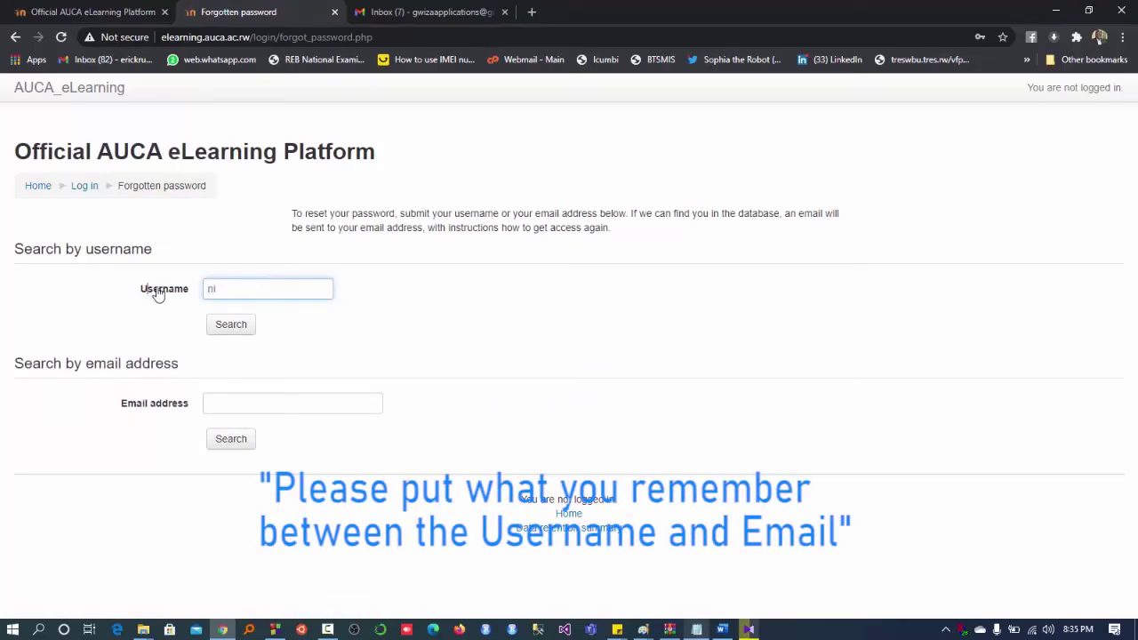
left_click_drag(148, 289, 189, 289)
left_click_drag(116, 408, 182, 407)
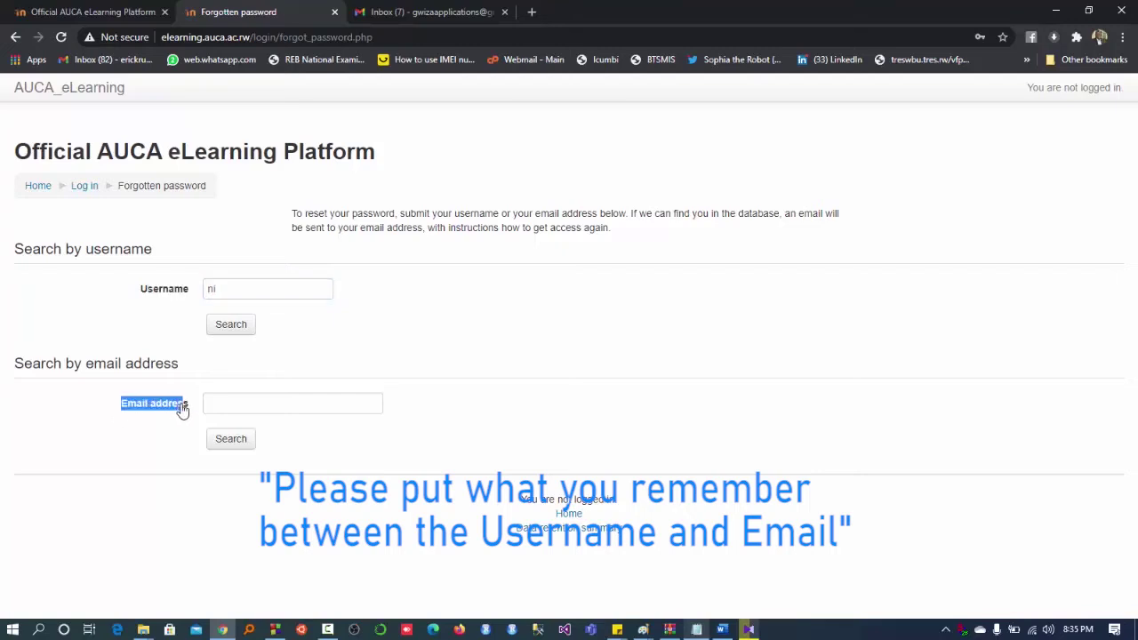
left_click(225, 288)
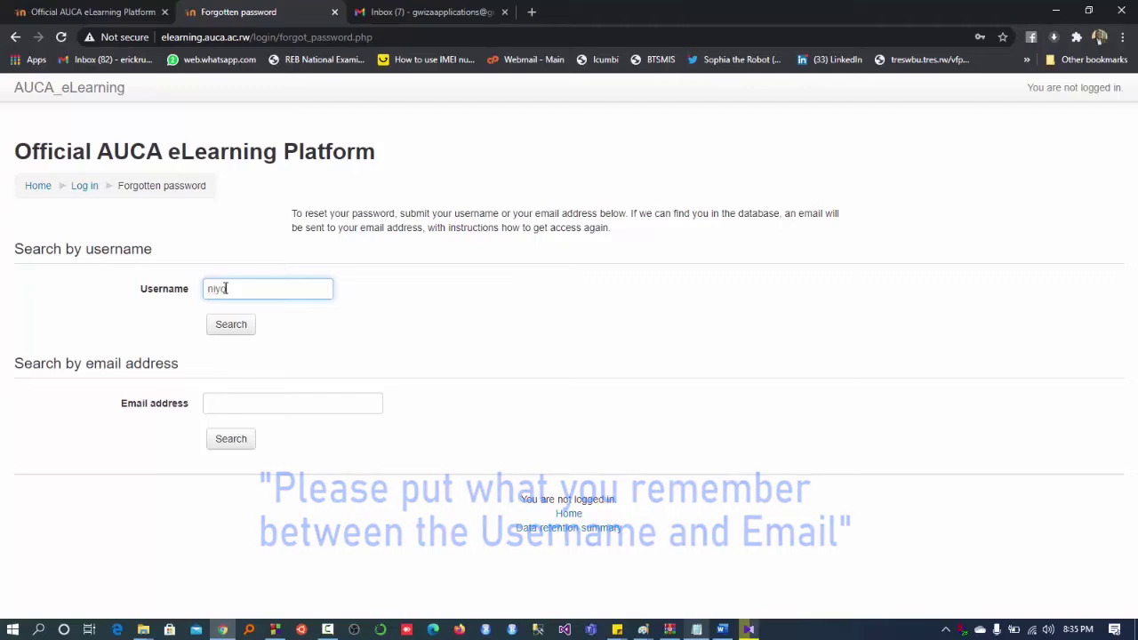
type("yos2021")
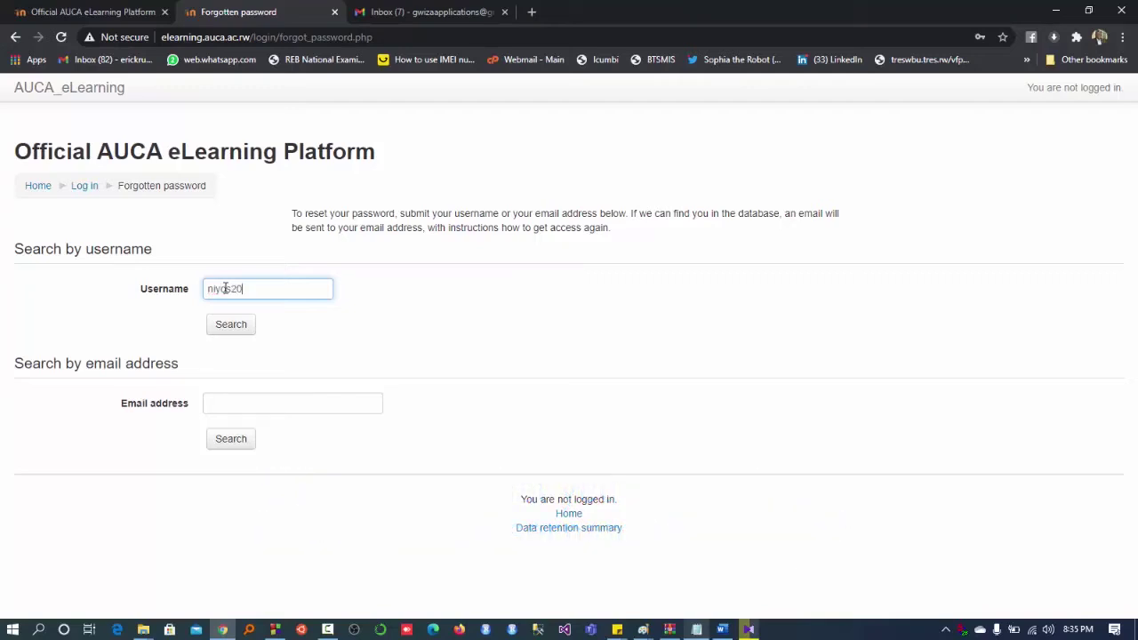
left_click(226, 327)
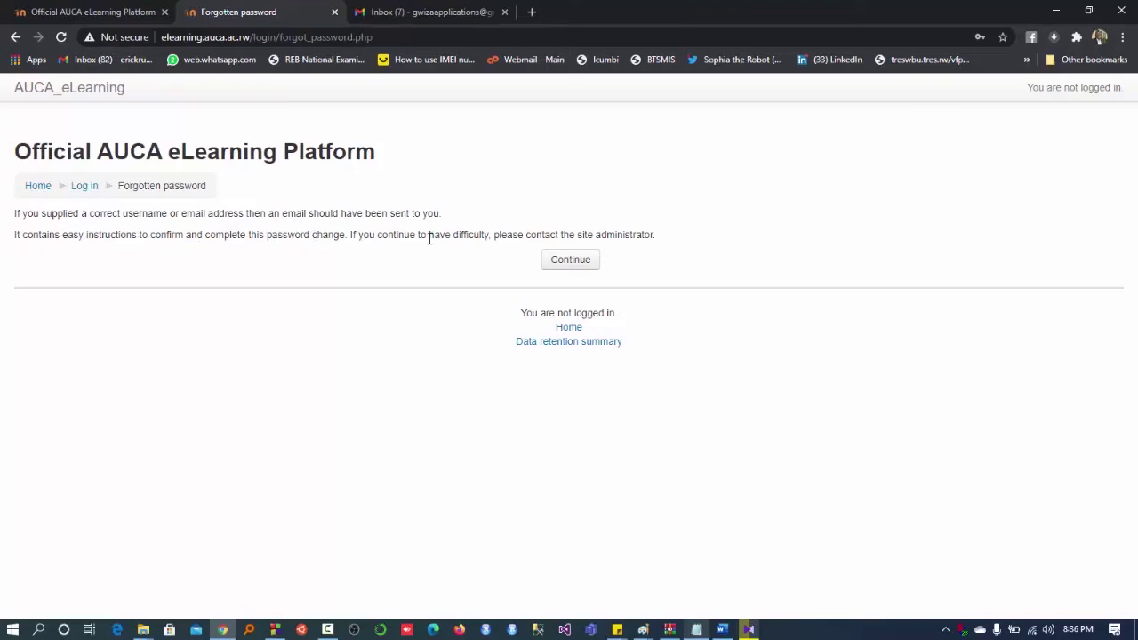
left_click_drag(495, 236, 661, 240)
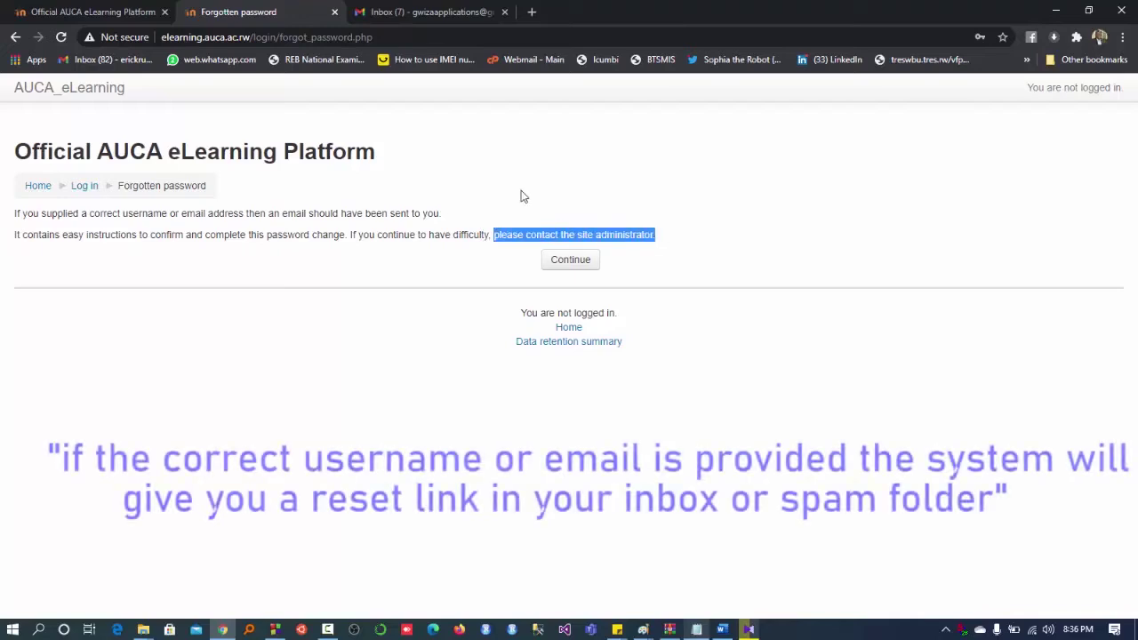
left_click(363, 213)
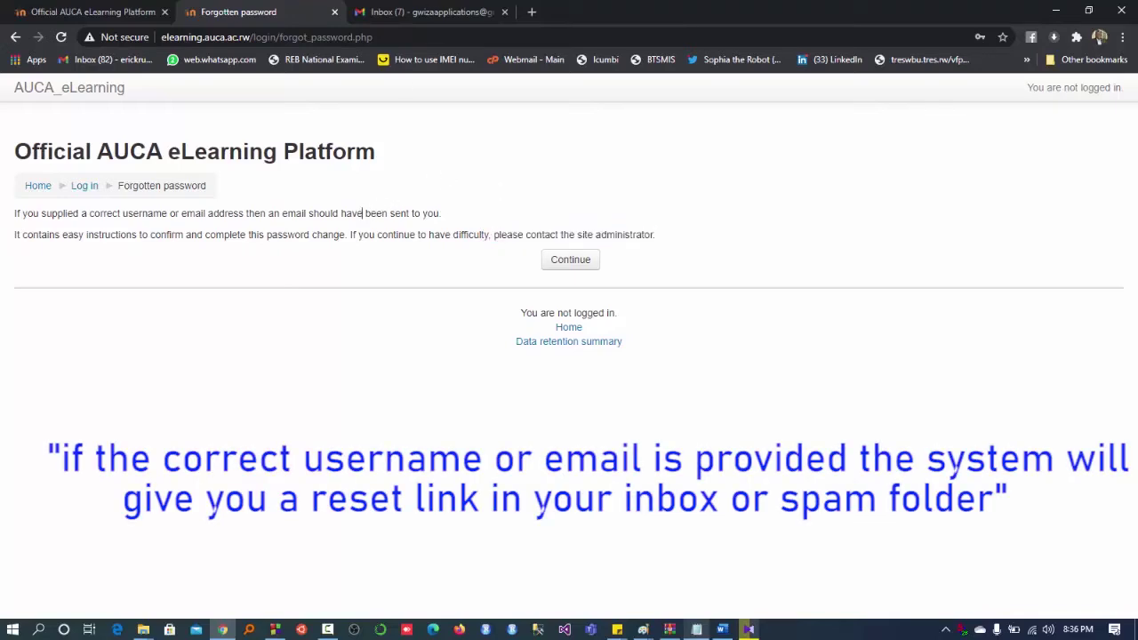
- In Gmail, open the AUCA password reset email from the Spam folder
key("ctrl+Tab")
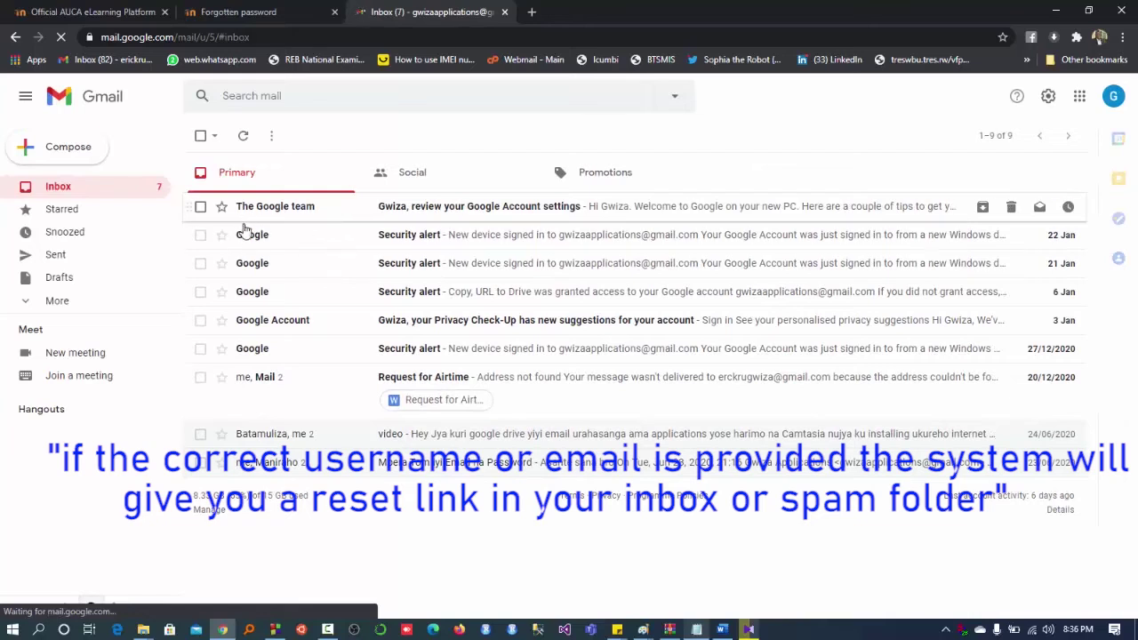
left_click(28, 306)
scroll(80, 311, "down", 2)
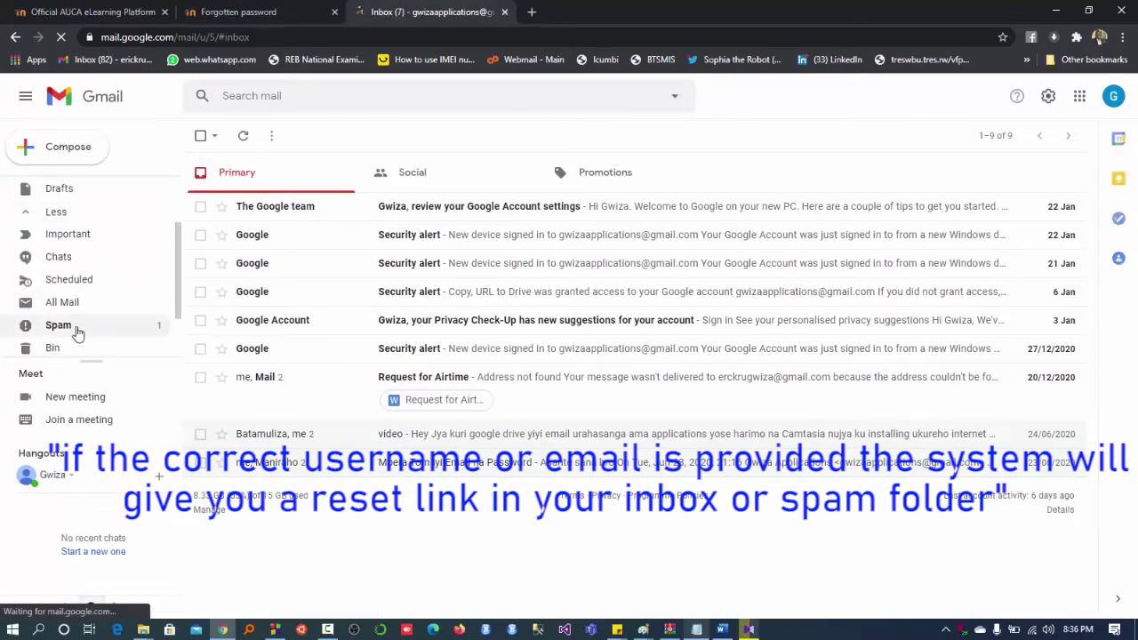
left_click(77, 329)
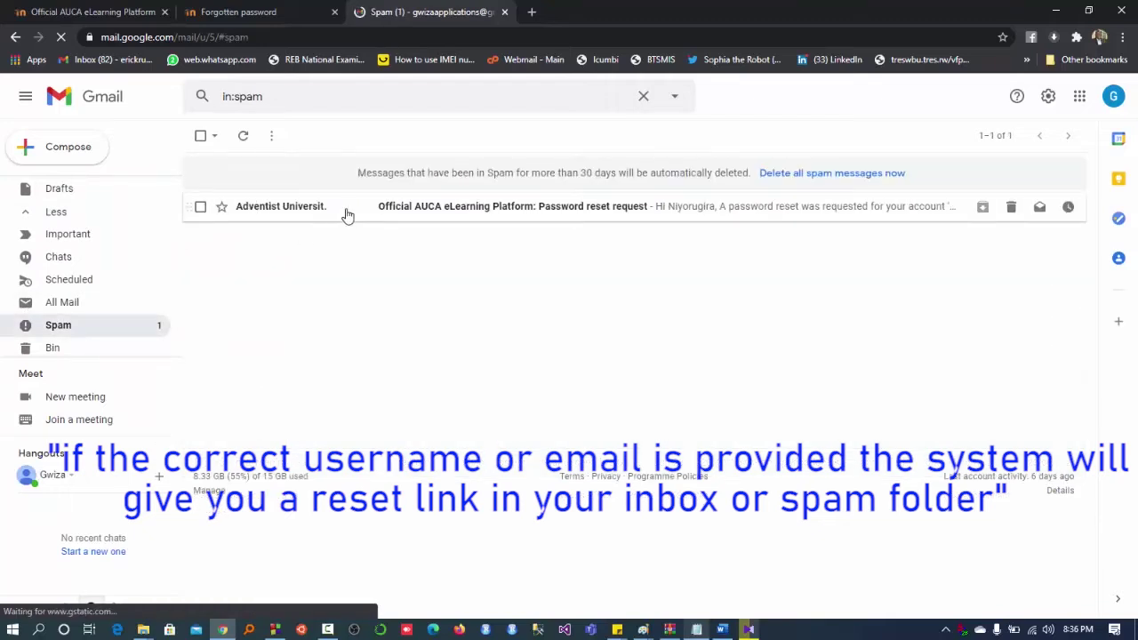
left_click(467, 210)
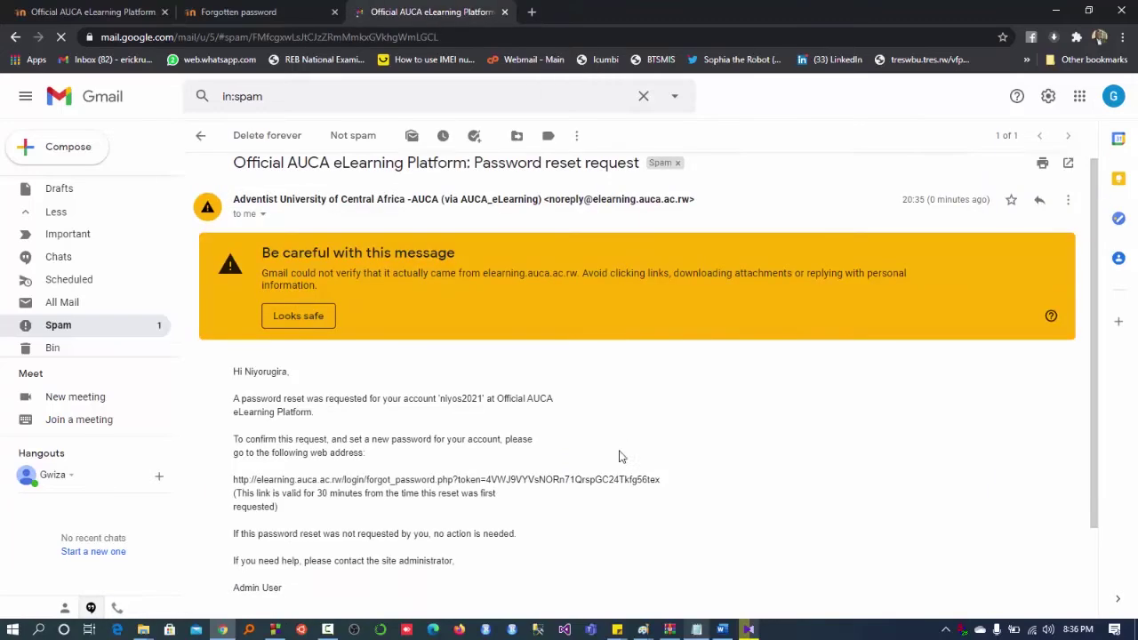
scroll(621, 456, "down", 1)
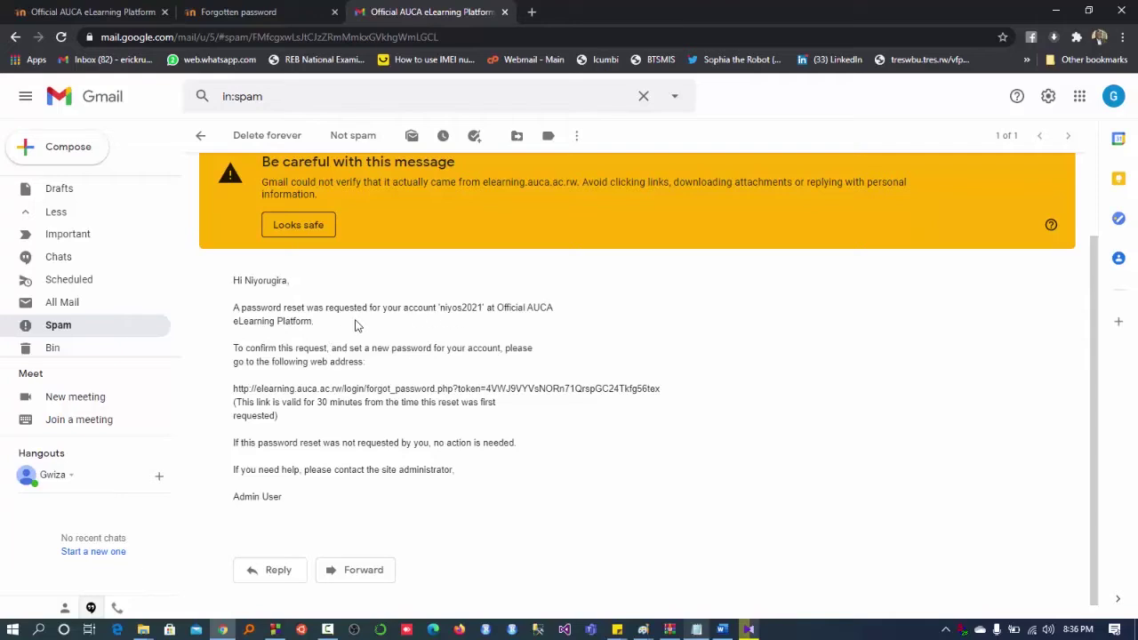
scroll(303, 326, "down", 1)
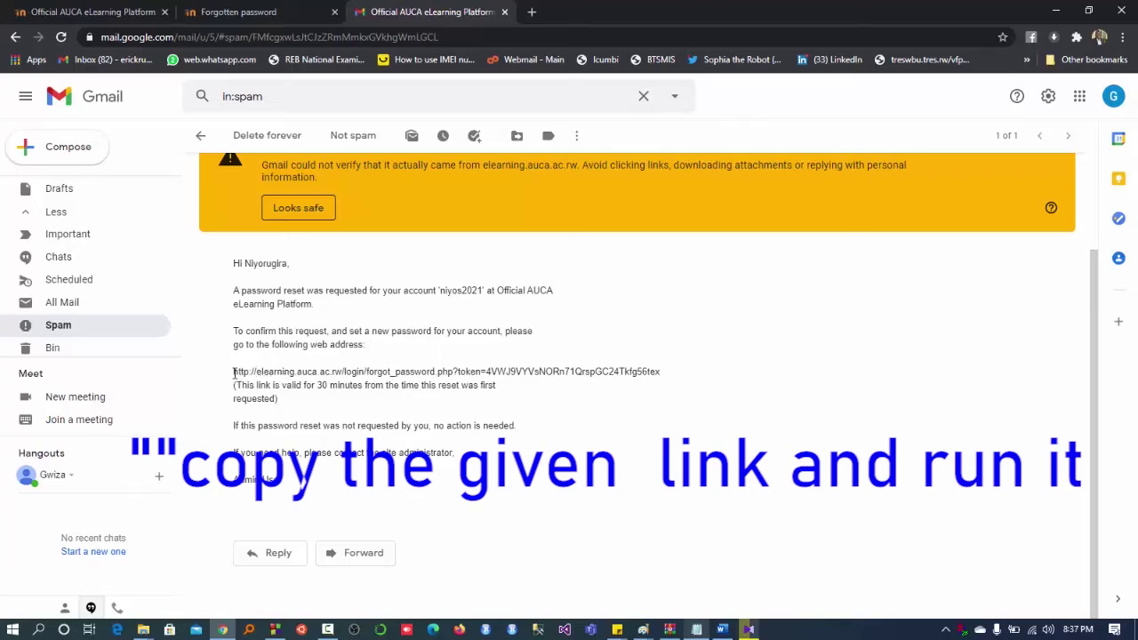
- Copy the password reset link and paste it into a new browser tab
left_click_drag(234, 372, 661, 371)
key("ctrl+c")
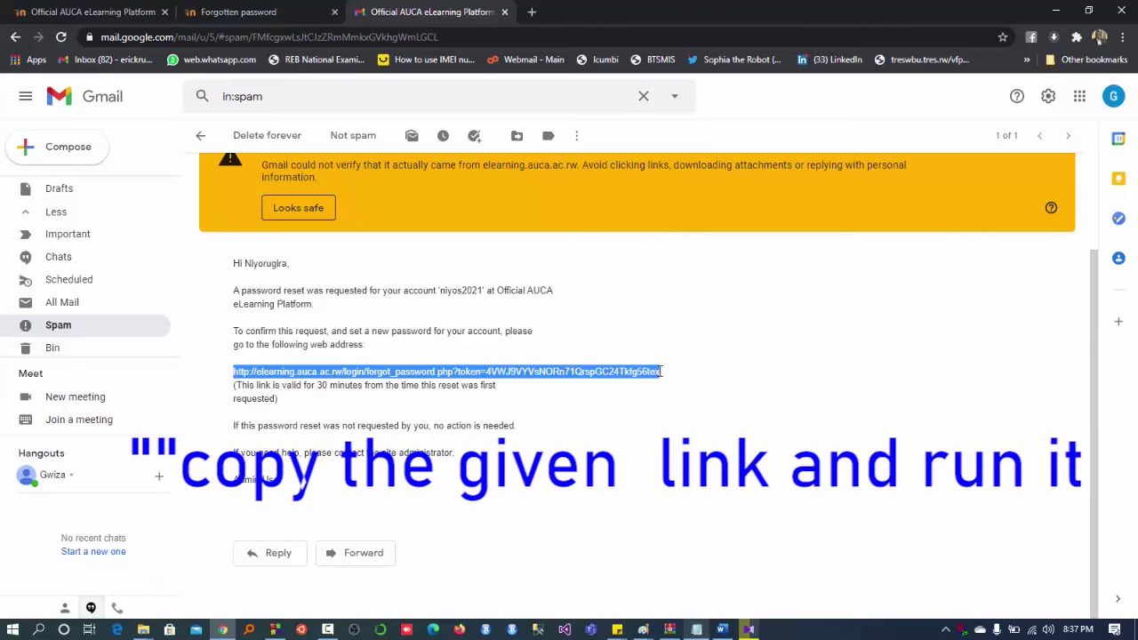
left_click(531, 12)
key("ctrl+v")
- Load the reset page, enter the new password in both fields, and save it
key("Return")
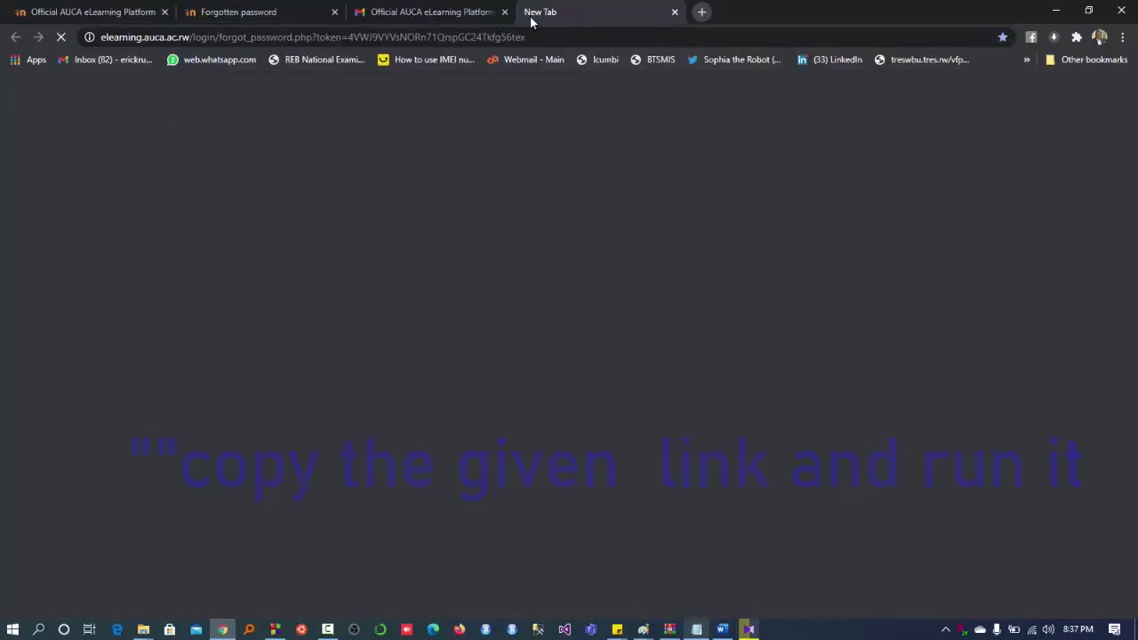
left_click(534, 29)
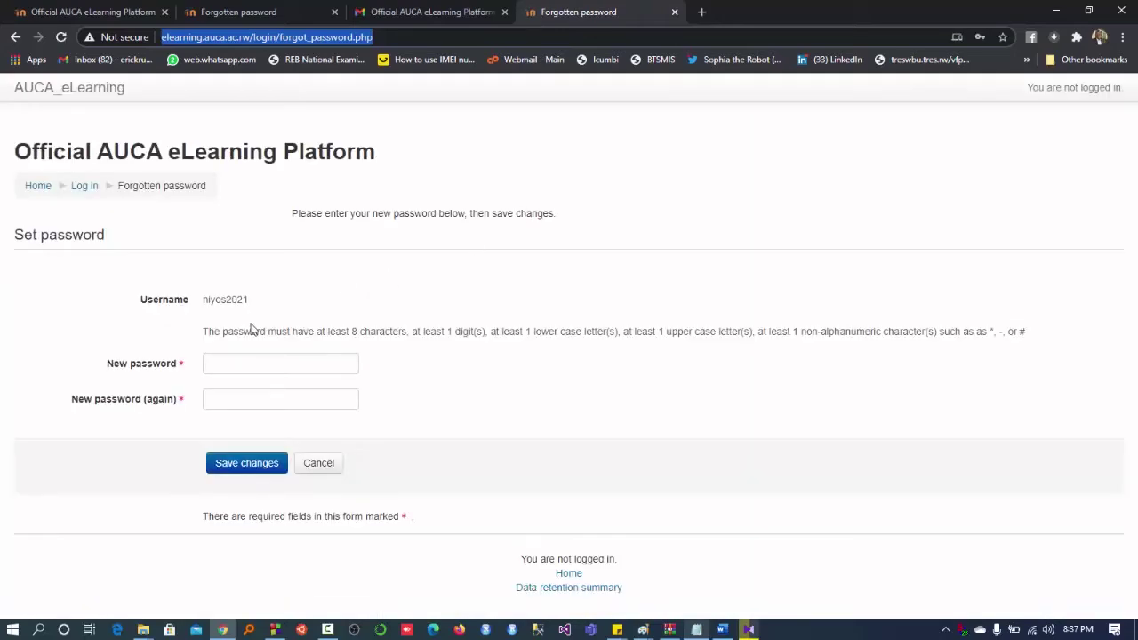
left_click(214, 365)
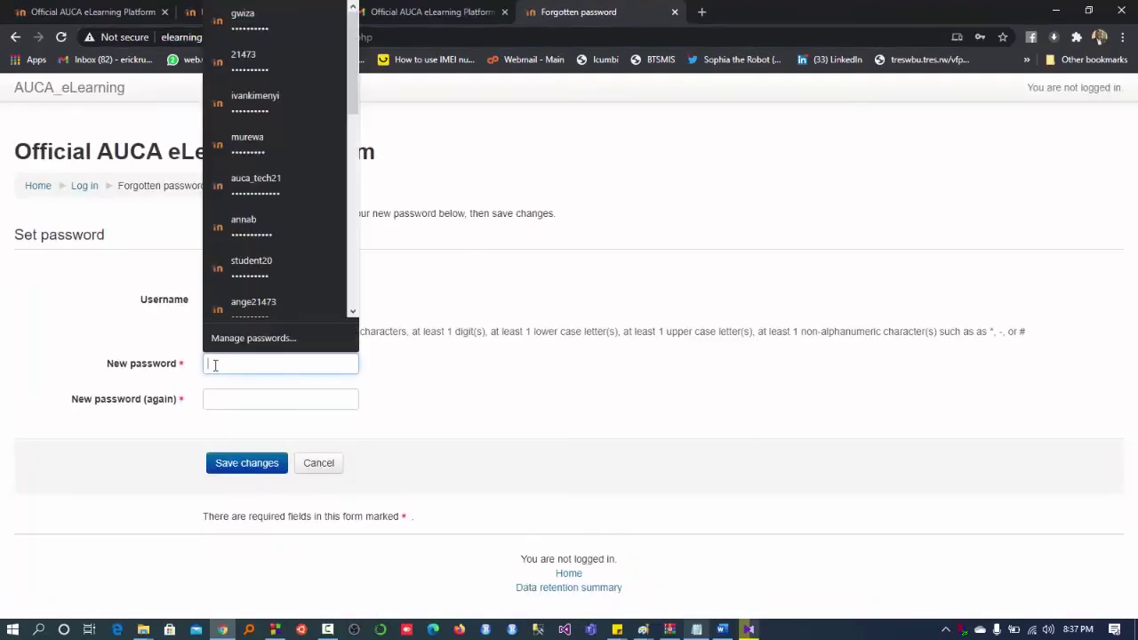
type("*")
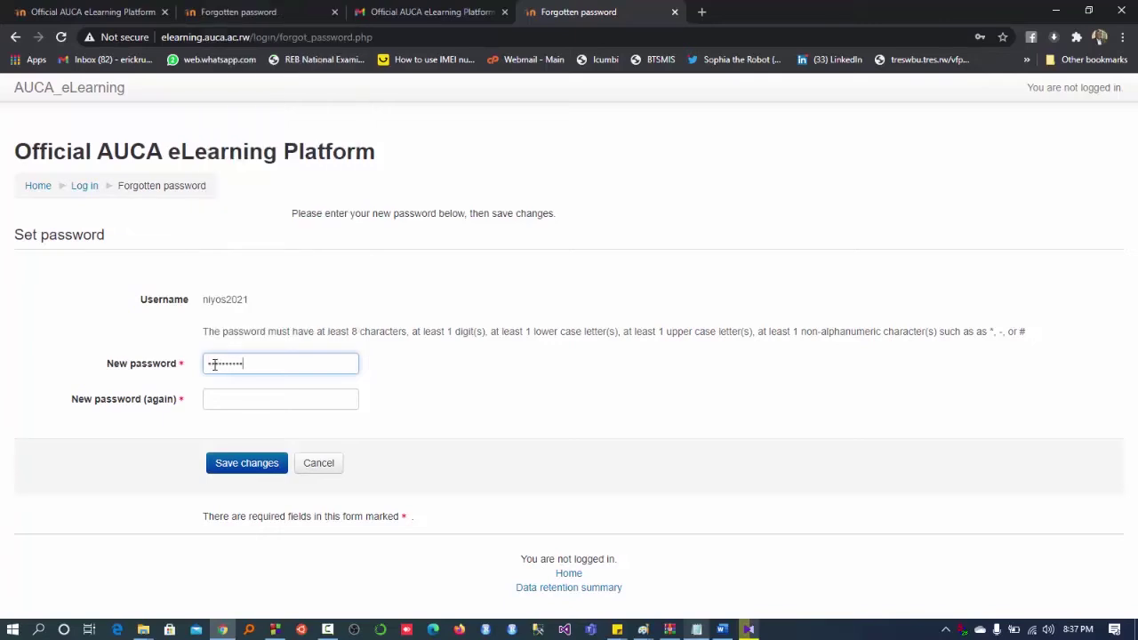
left_click(214, 398)
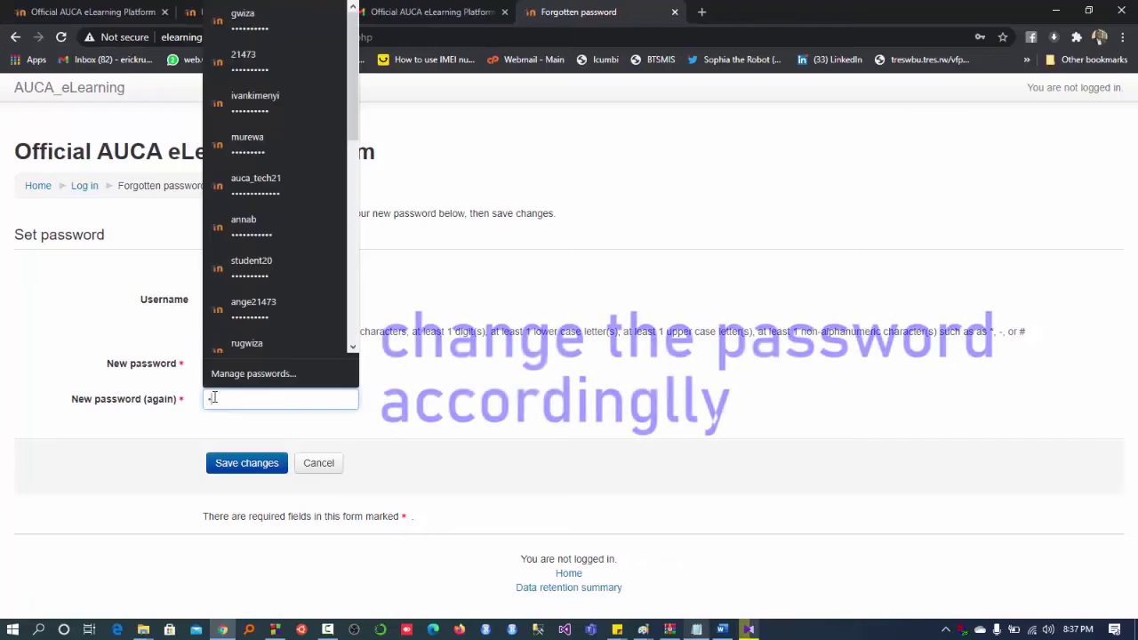
type("****")
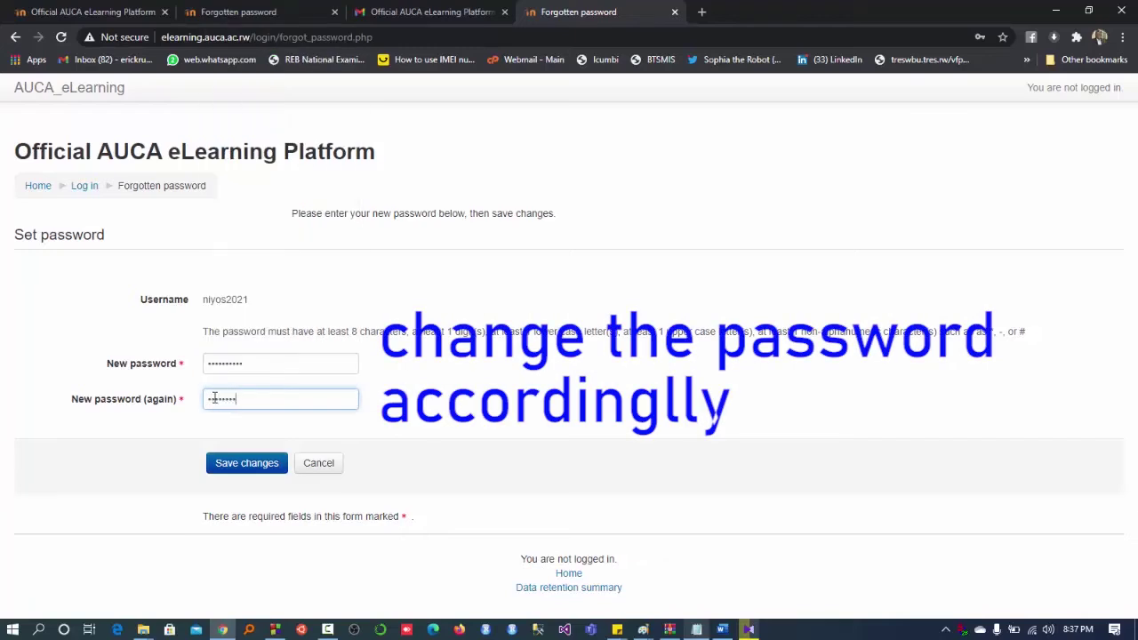
left_click(253, 467)
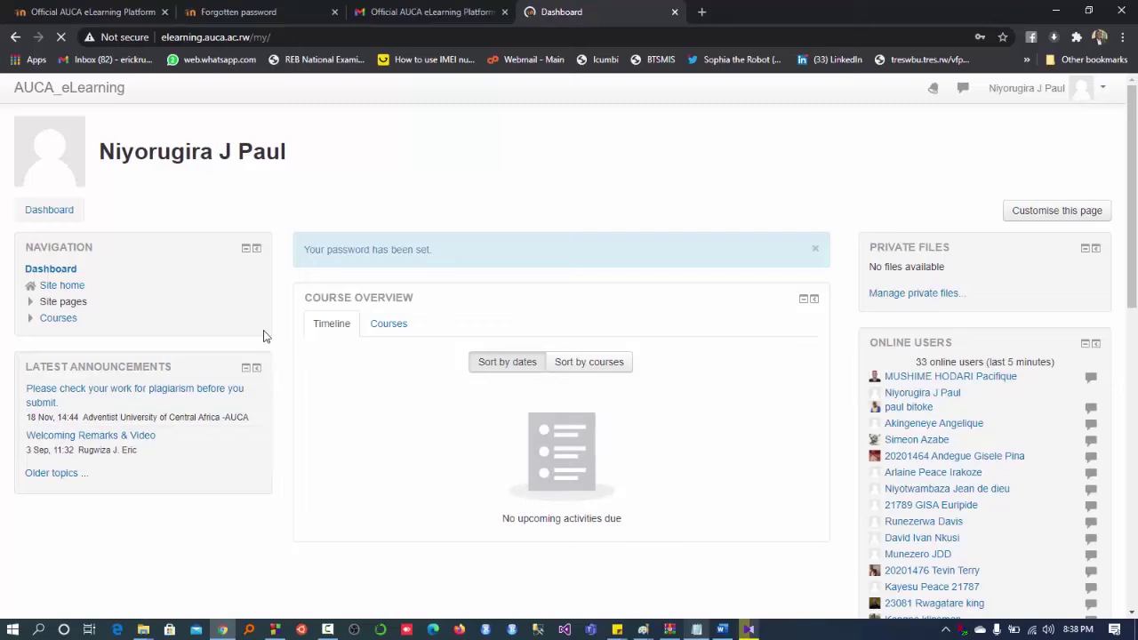
- Expand Courses, then Information Technology, in the dashboard's Navigation block
left_click(30, 322)
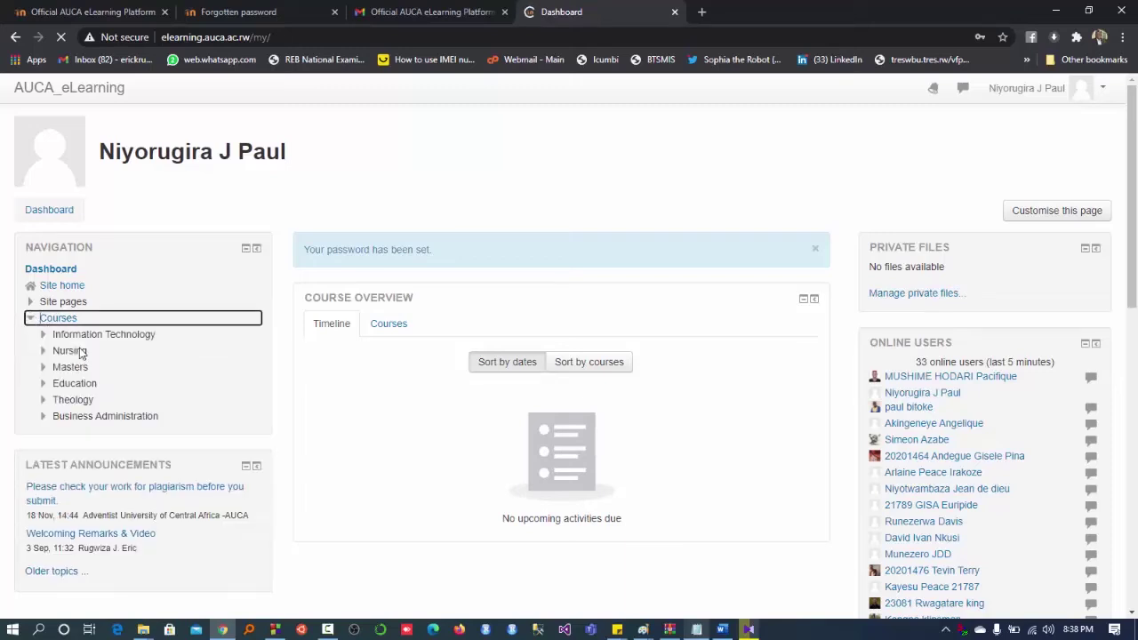
left_click(77, 334)
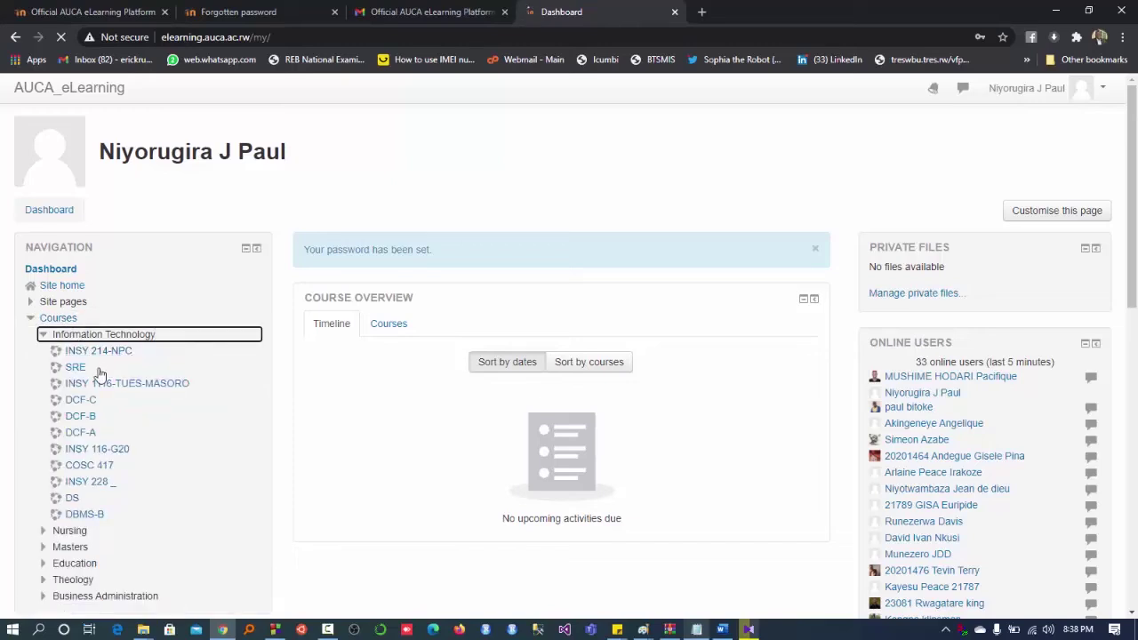
left_click(77, 500)
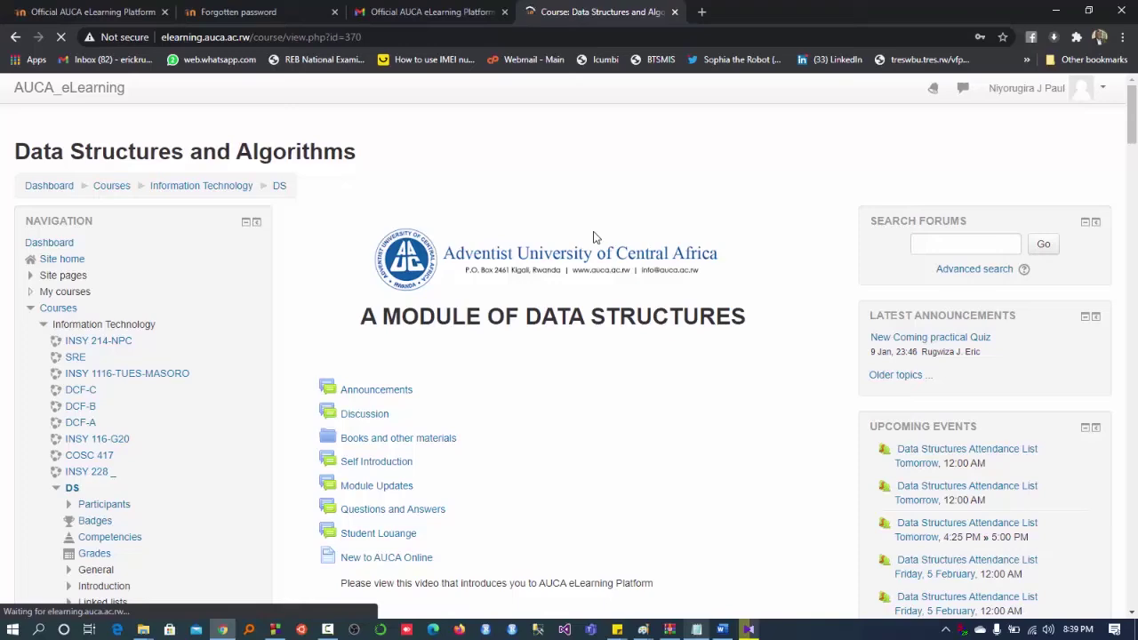
scroll(594, 238, "down", 2)
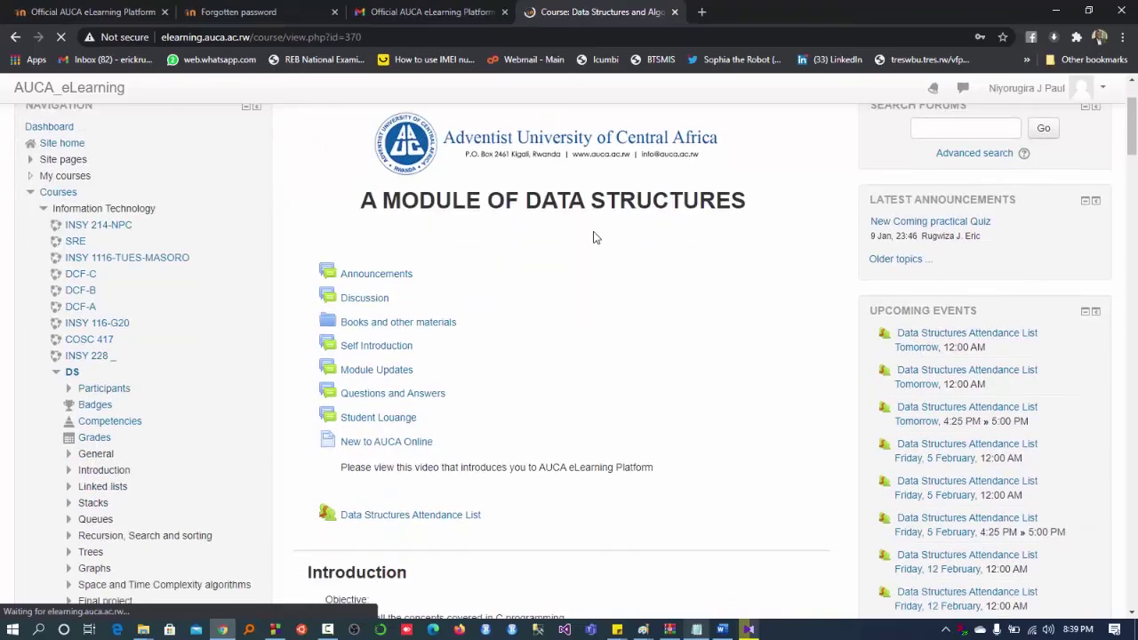
scroll(596, 237, "down", 2)
scroll(596, 237, "up", 4)
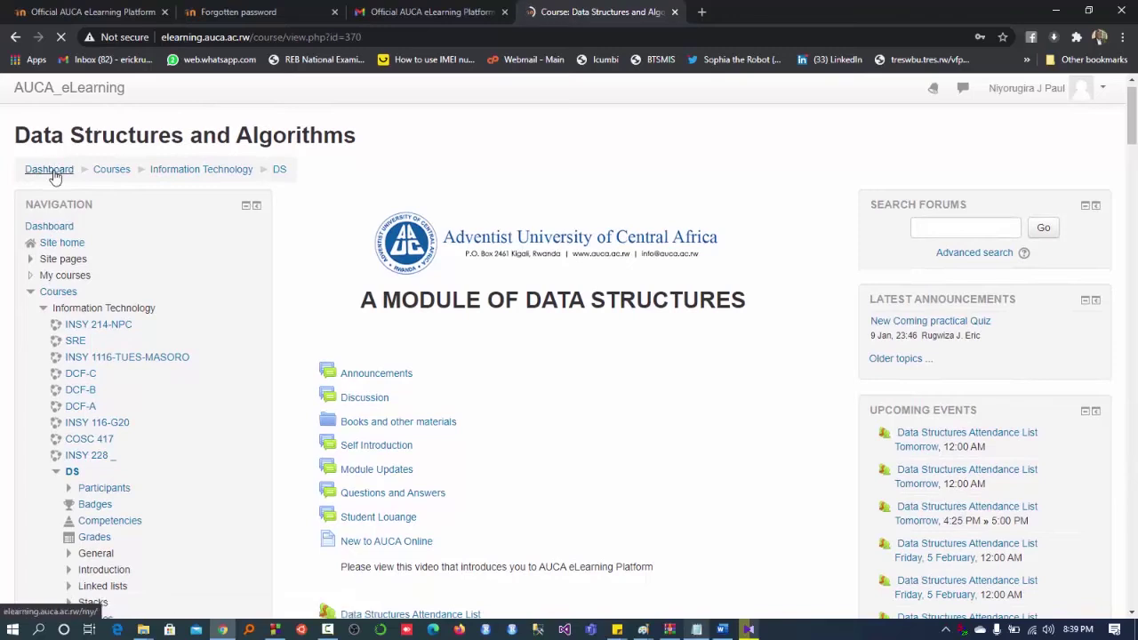
left_click(53, 170)
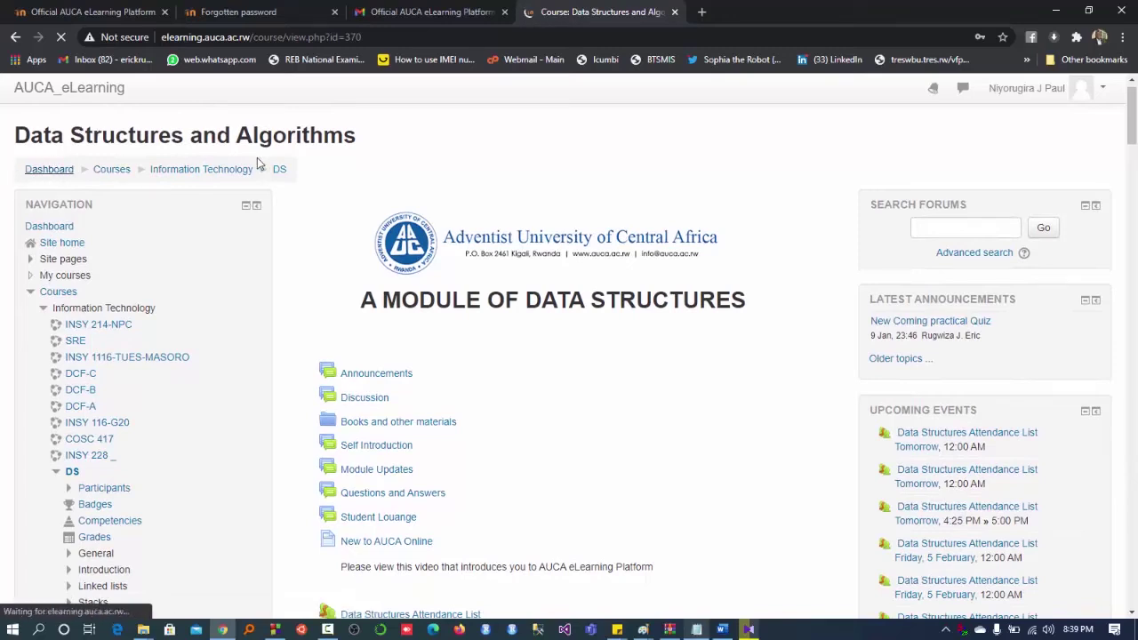
left_click(697, 629)
left_click_drag(250, 493, 83, 251)
left_click_drag(189, 549, 139, 525)
left_click(324, 406)
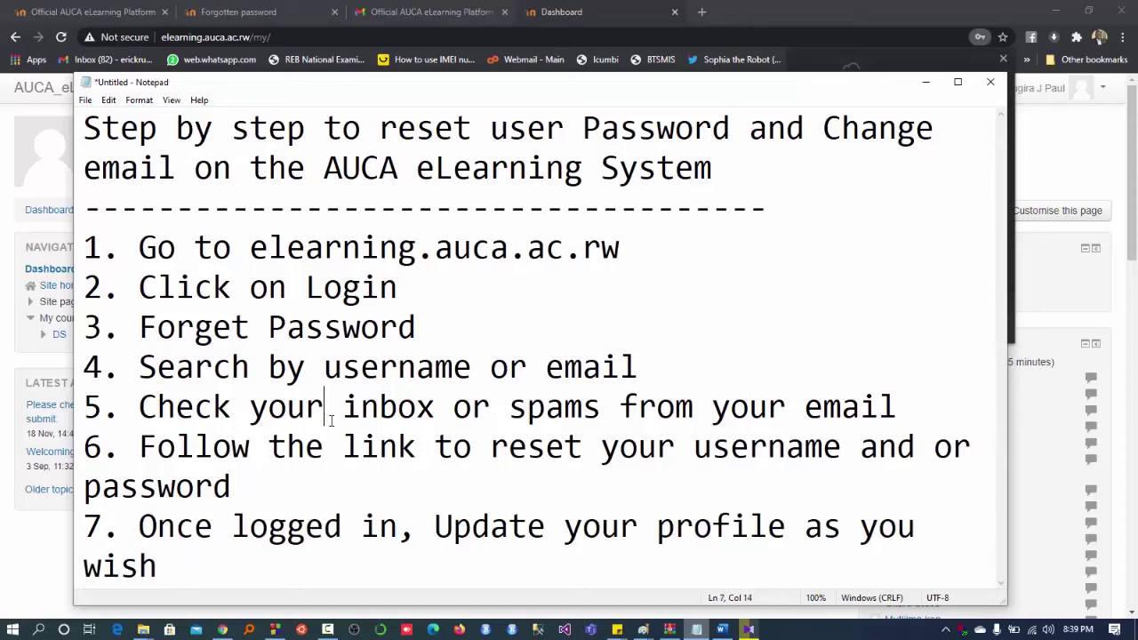
left_click(3, 576)
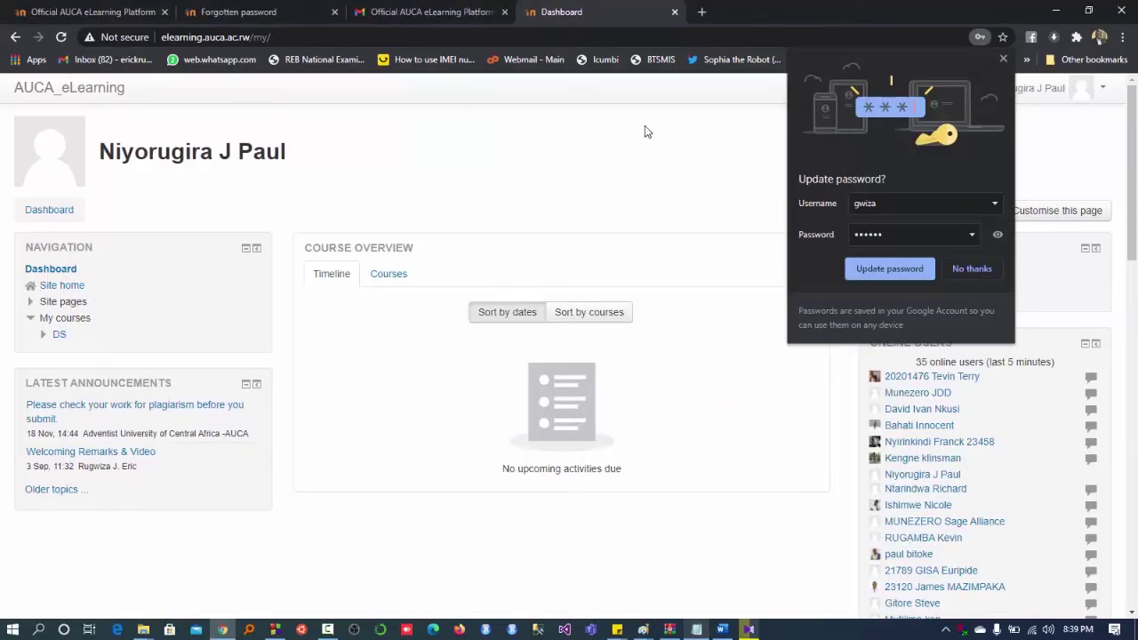
- Dismiss Chrome's update-password and compromised-password prompts, then open the public profile page
left_click(233, 207)
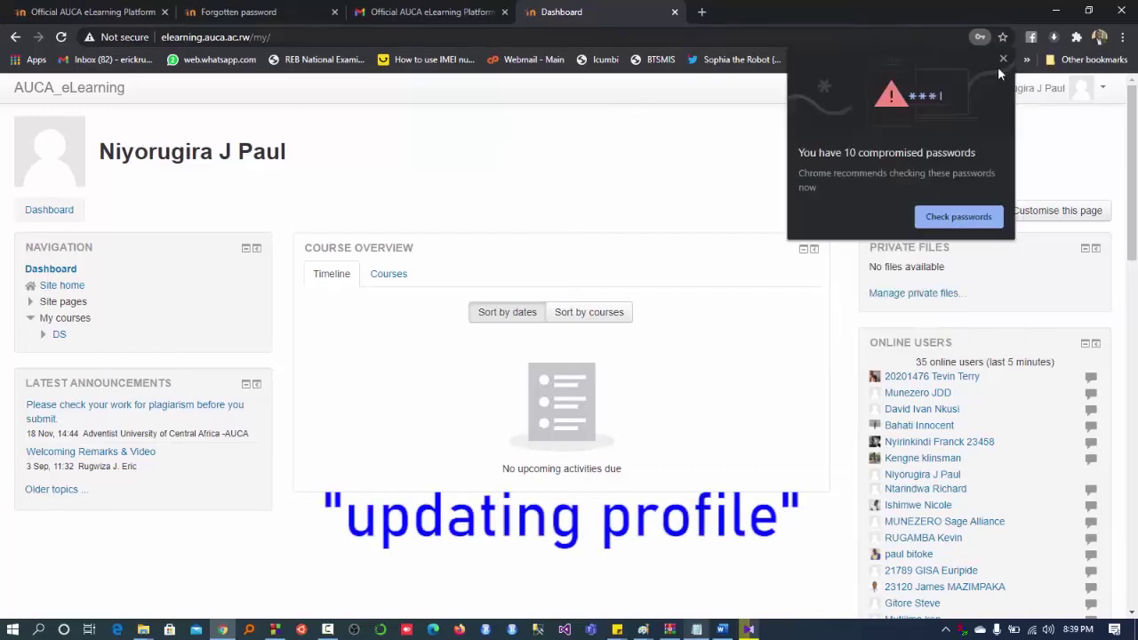
left_click(1003, 60)
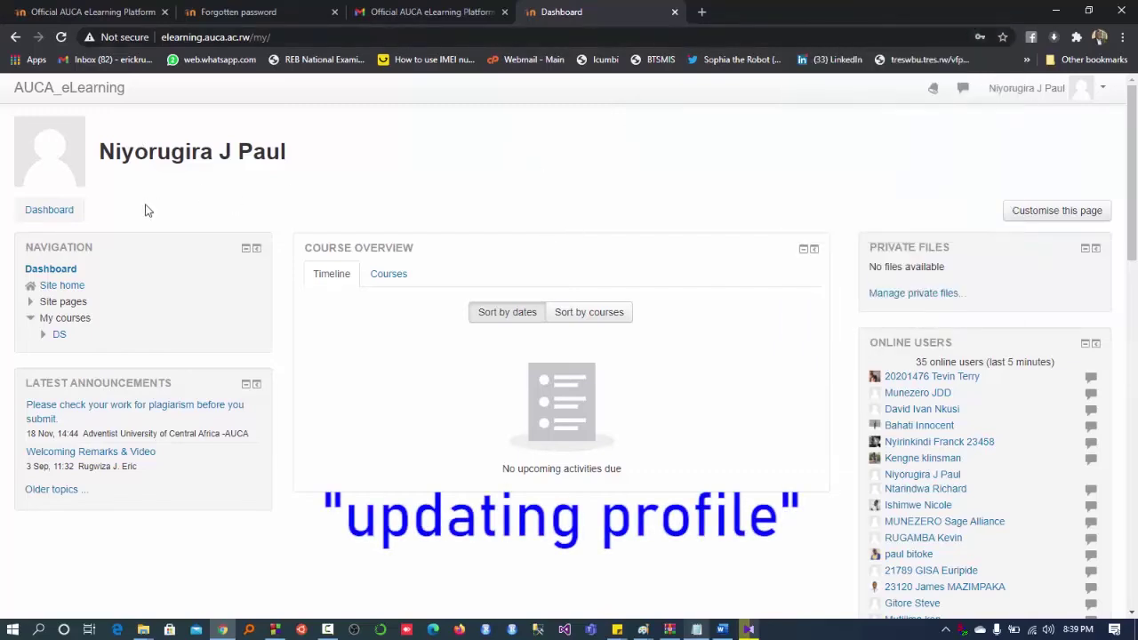
left_click(23, 140)
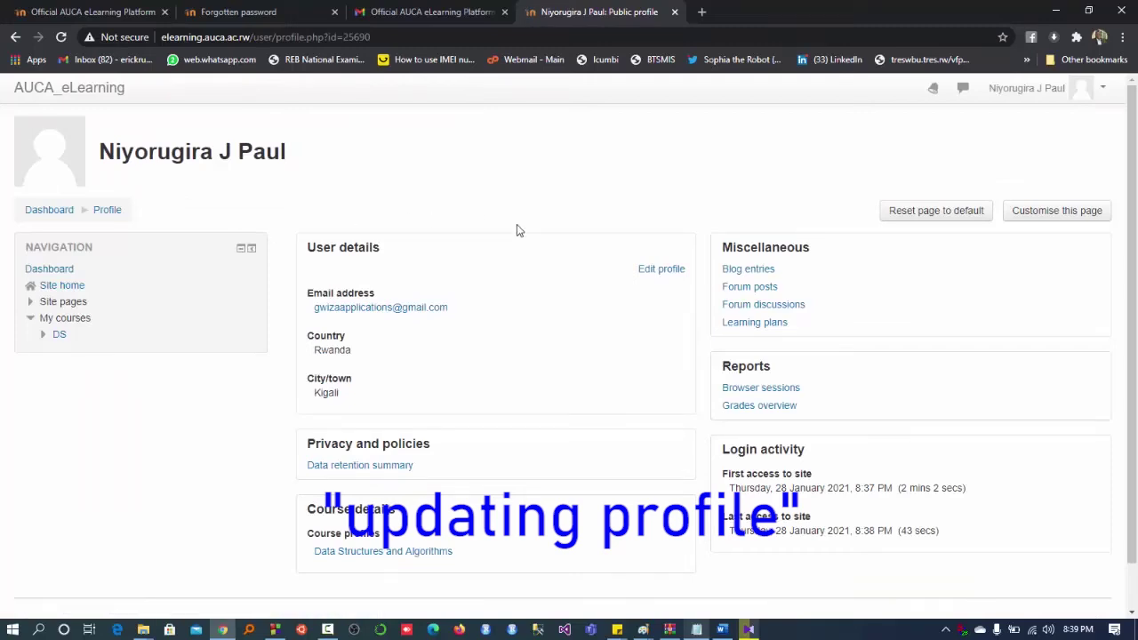
- Open Edit profile and replace the name part of the email address
left_click(672, 275)
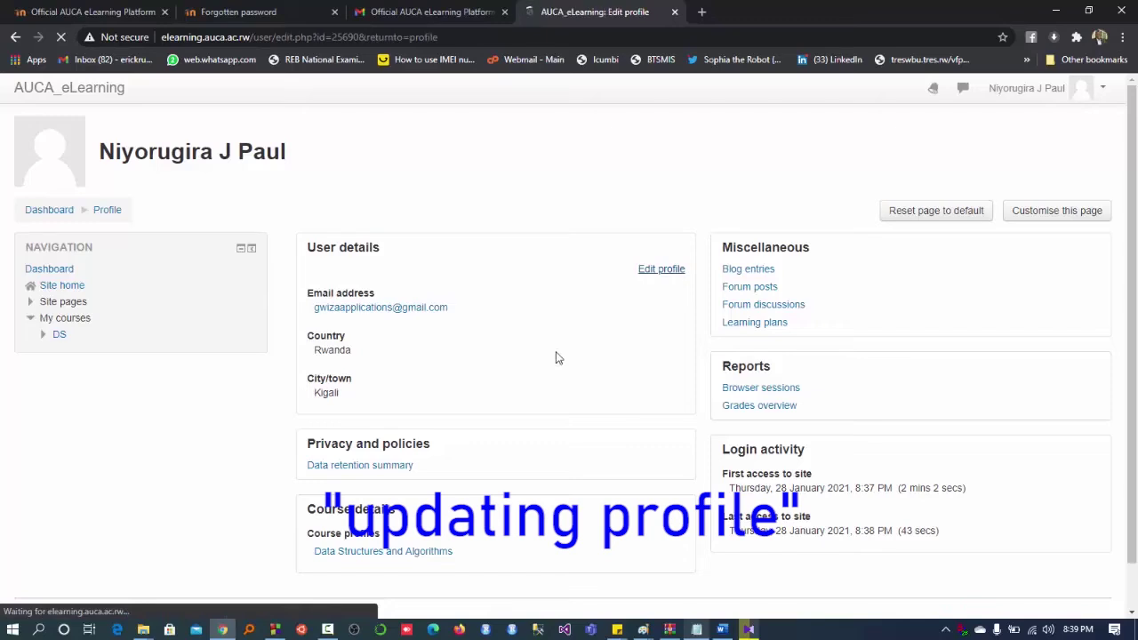
scroll(556, 356, "down", 3)
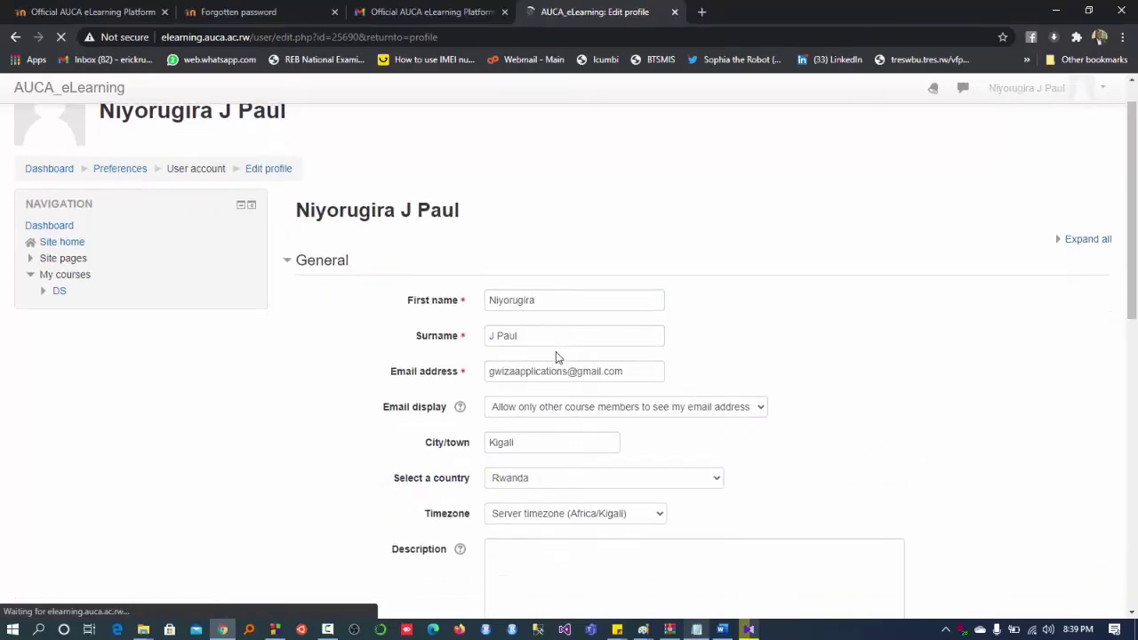
scroll(555, 356, "down", 1)
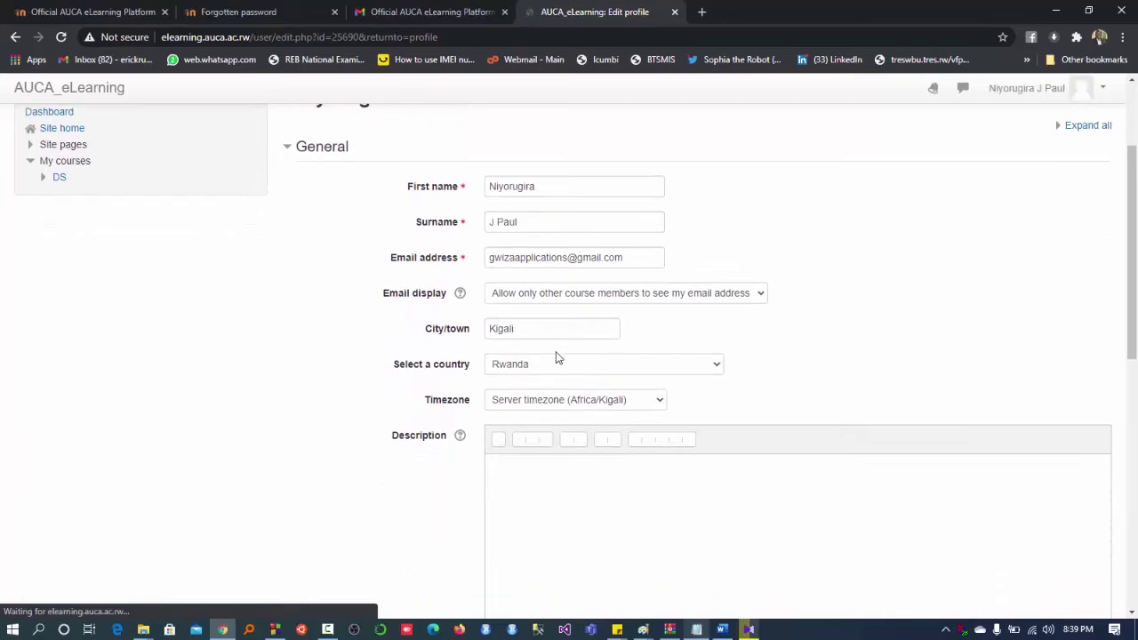
scroll(555, 355, "down", 3)
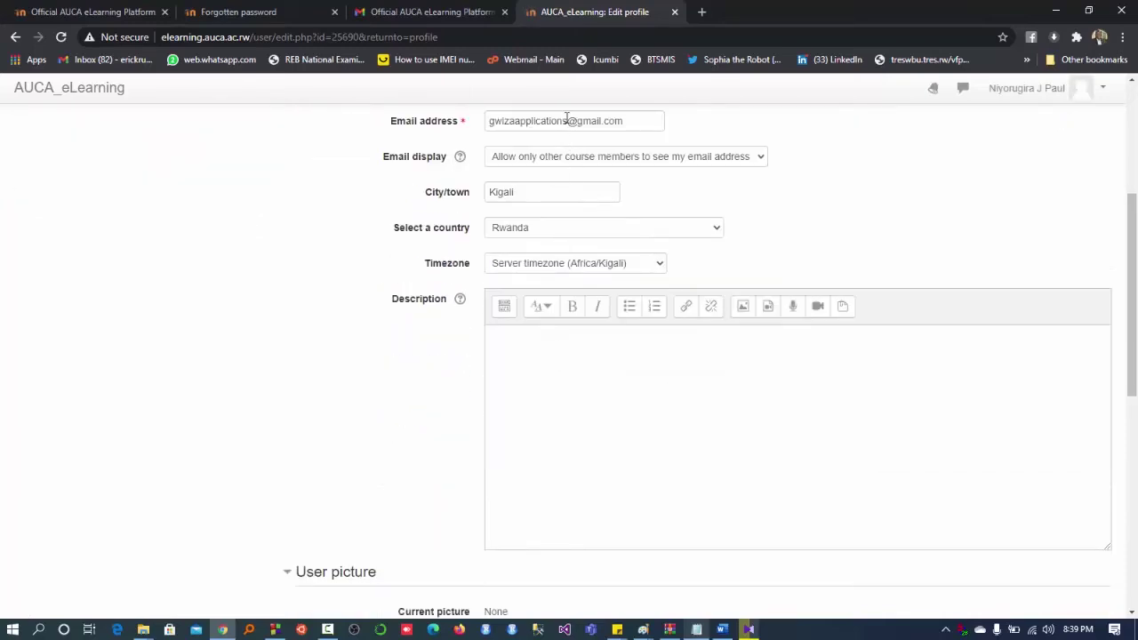
left_click_drag(567, 120, 480, 126)
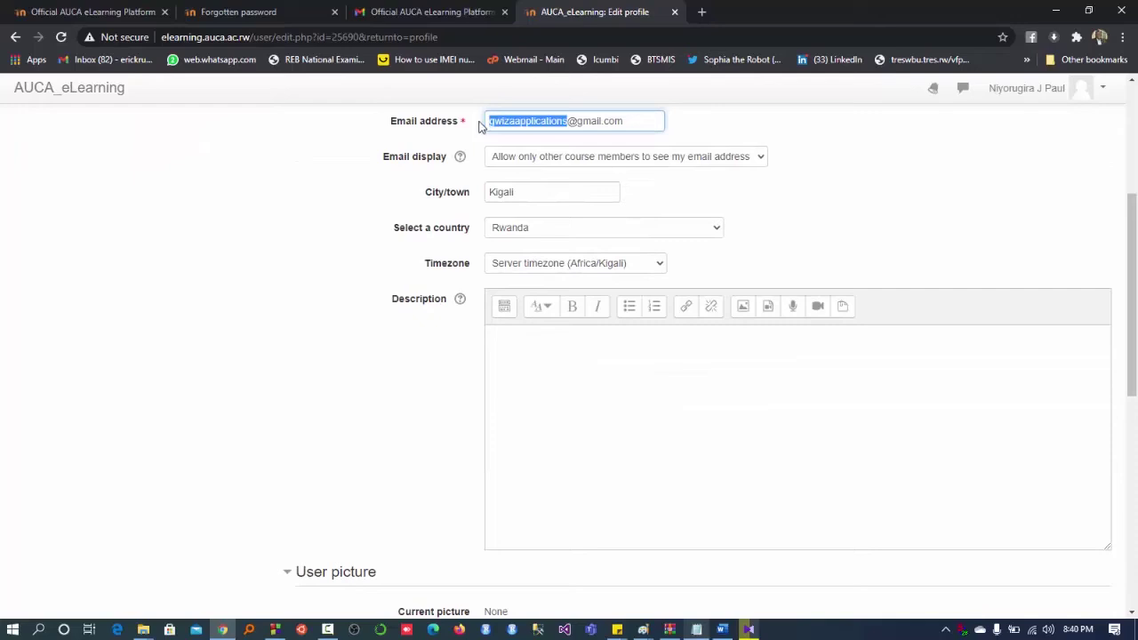
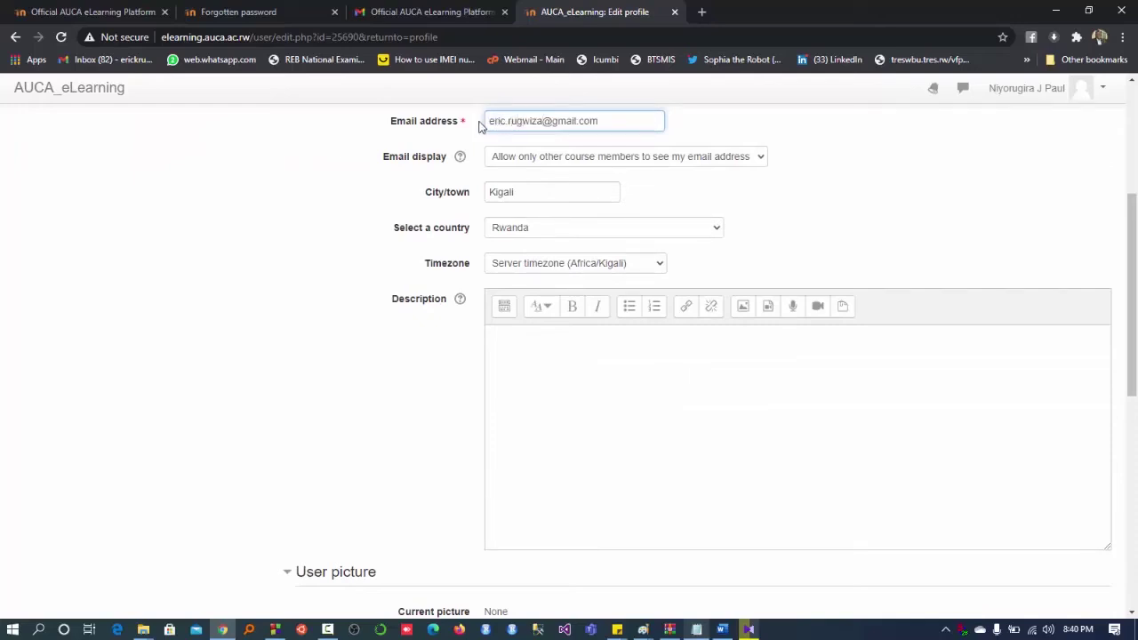
- Replace the old email domain so the address uses auca.ac.rw
scroll(521, 159, "up", 1)
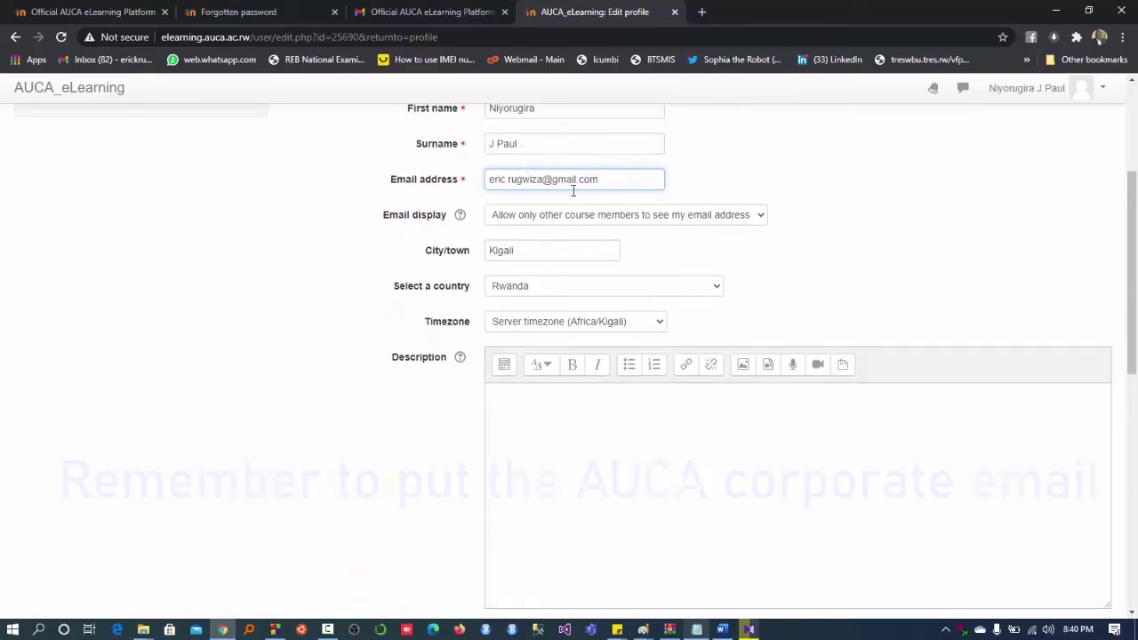
left_click_drag(601, 178, 554, 179)
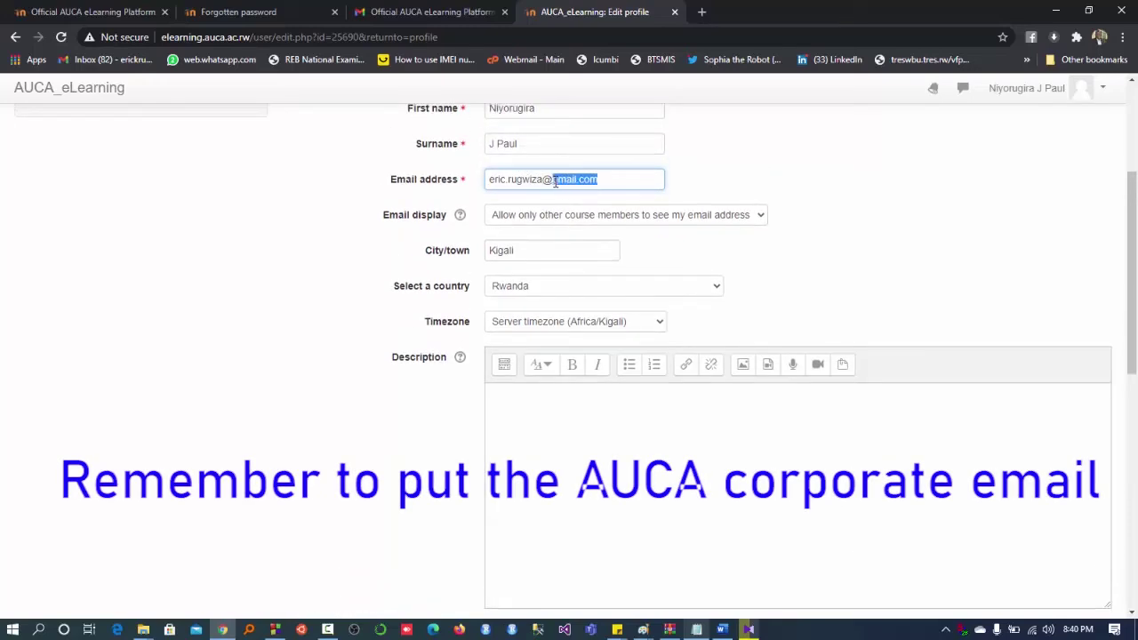
key("BackSpace")
type("w")
left_click_drag(623, 177, 480, 181)
left_click(763, 175)
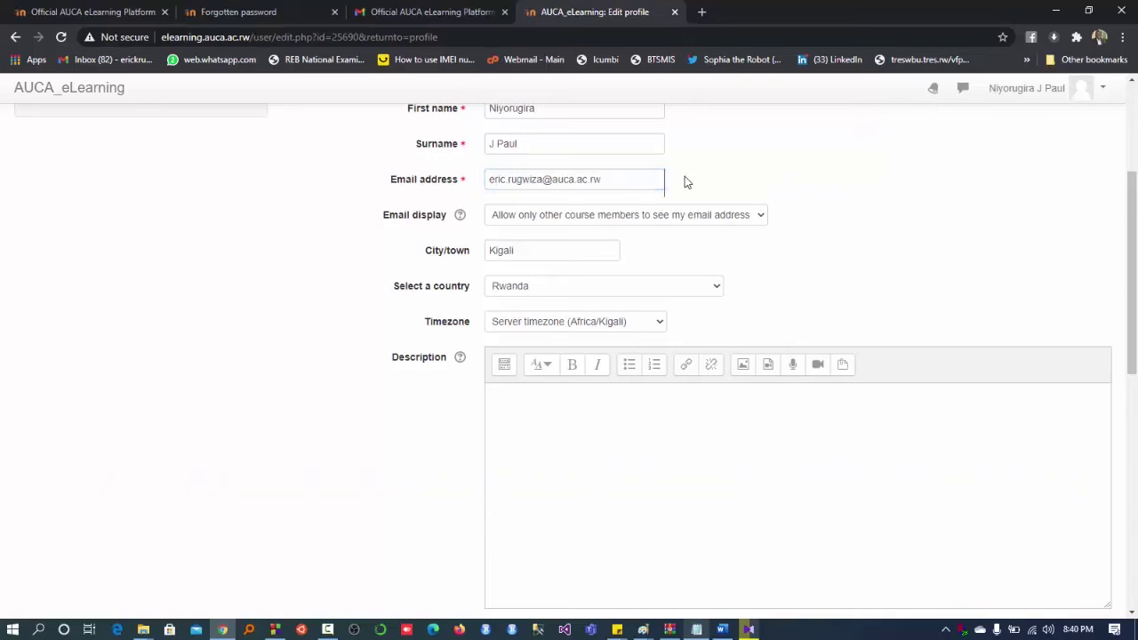
scroll(685, 176, "up", 1)
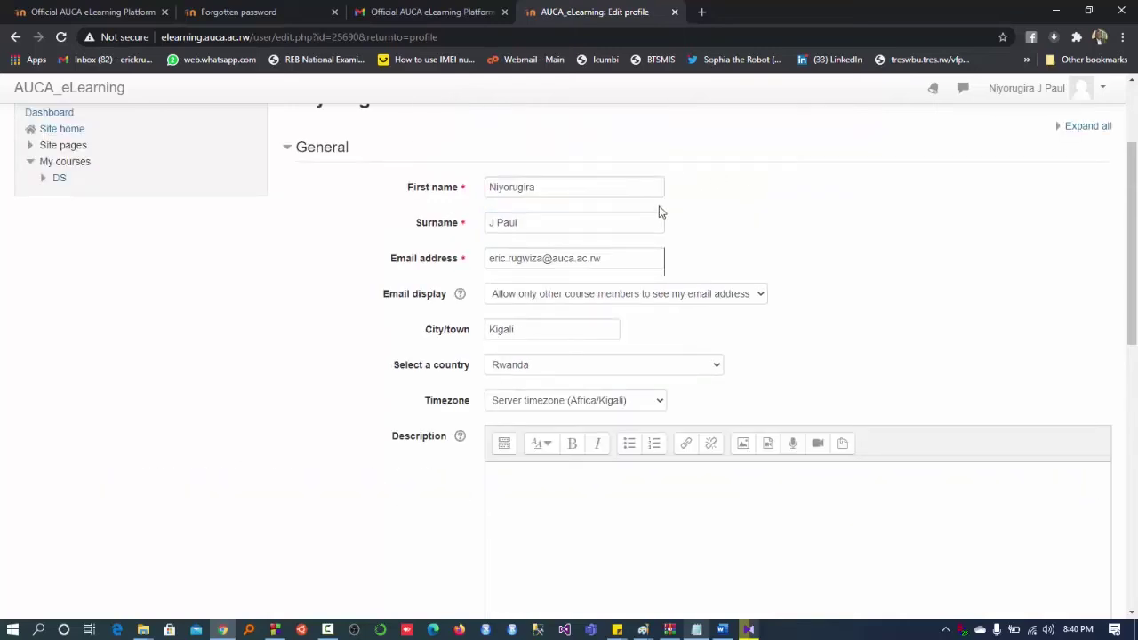
left_click(622, 259)
scroll(533, 508, "down", 7)
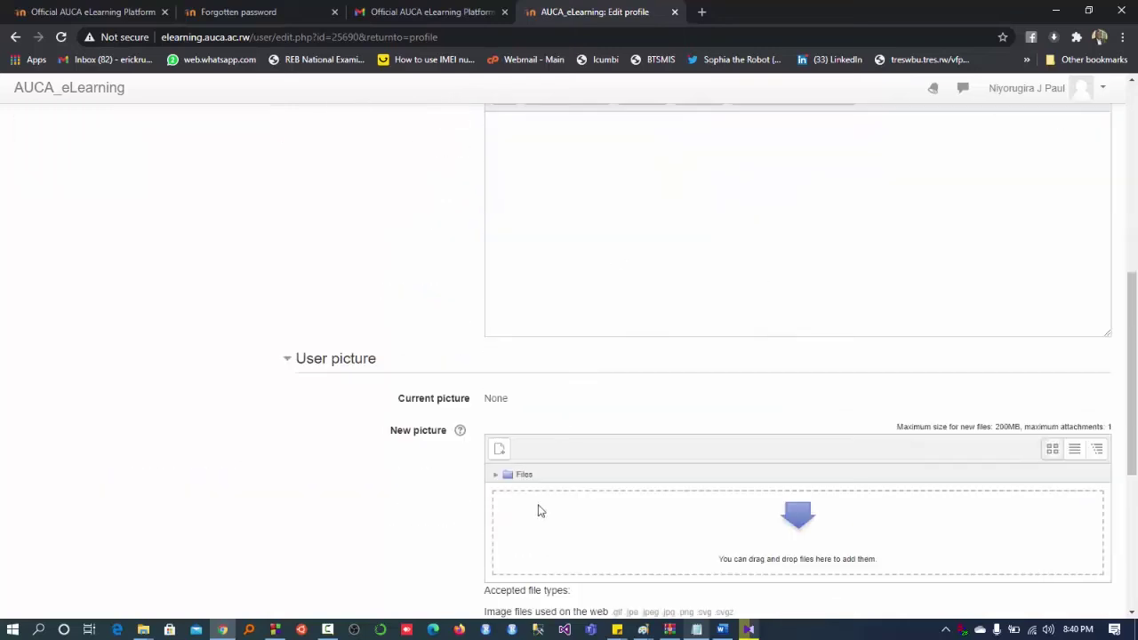
scroll(528, 541, "down", 3)
- Submit the profile, get the already-registered error, and retype the email's name part
left_click(528, 541)
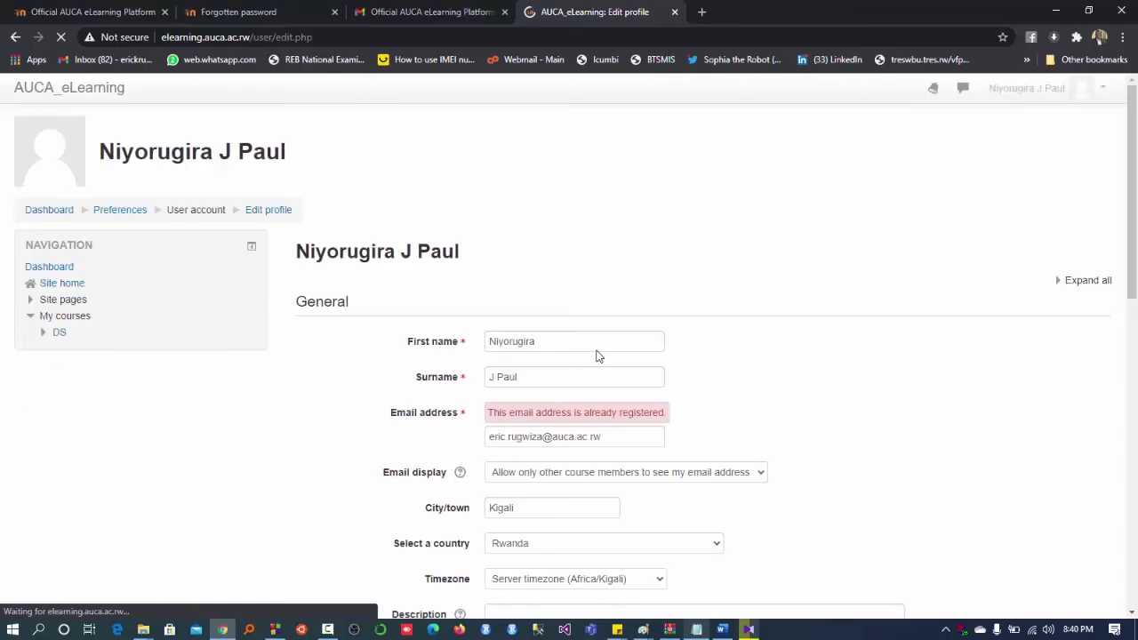
scroll(596, 348, "down", 1)
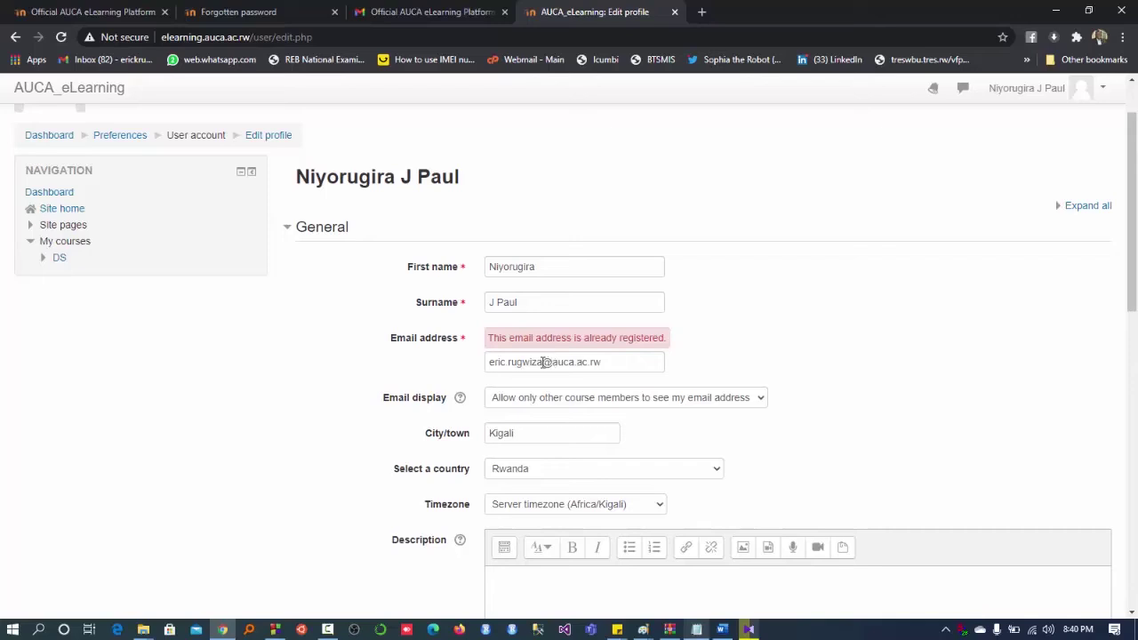
left_click(544, 363)
type("s")
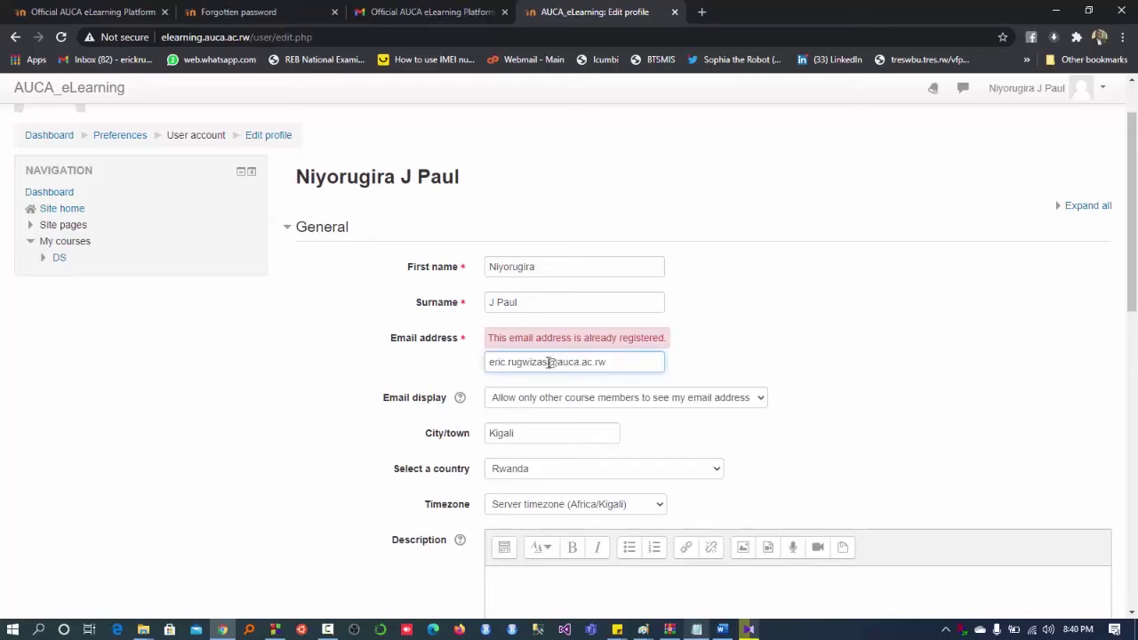
key("shift+Home")
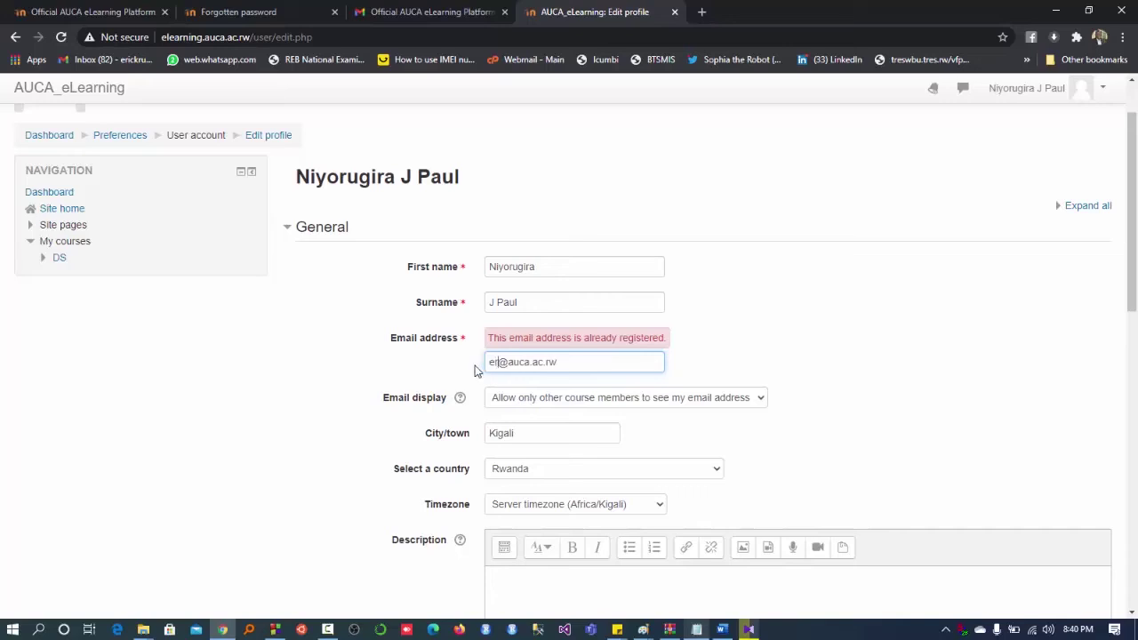
- Delete the auca.ac.rw domain from the Email address field
left_click(550, 362)
key("shift+End")
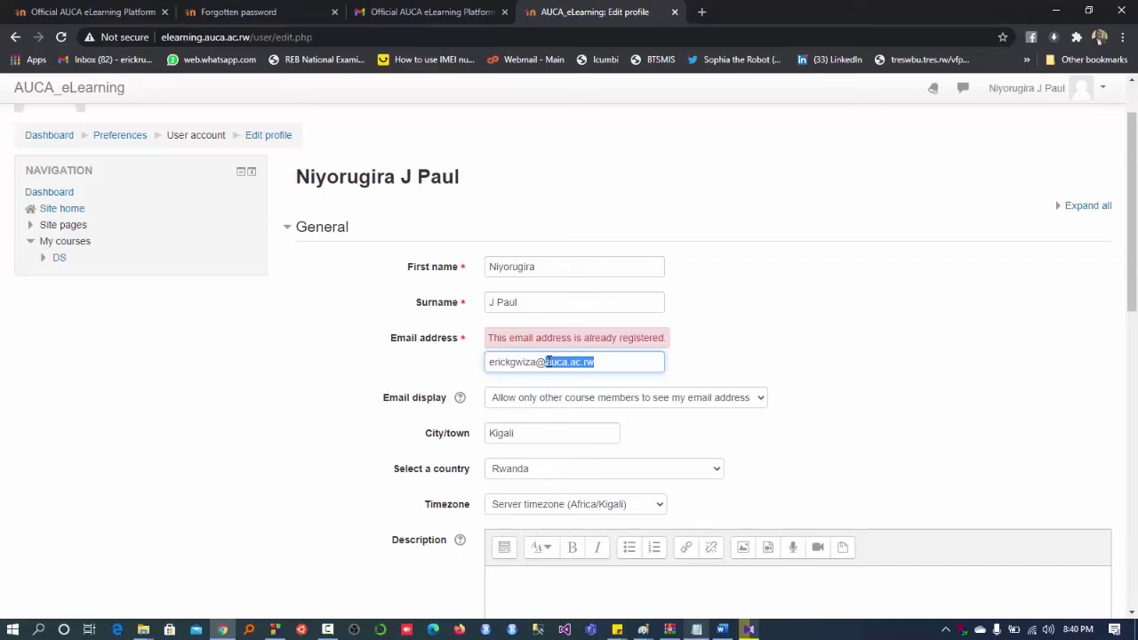
key("BackSpace")
scroll(525, 536, "down", 4)
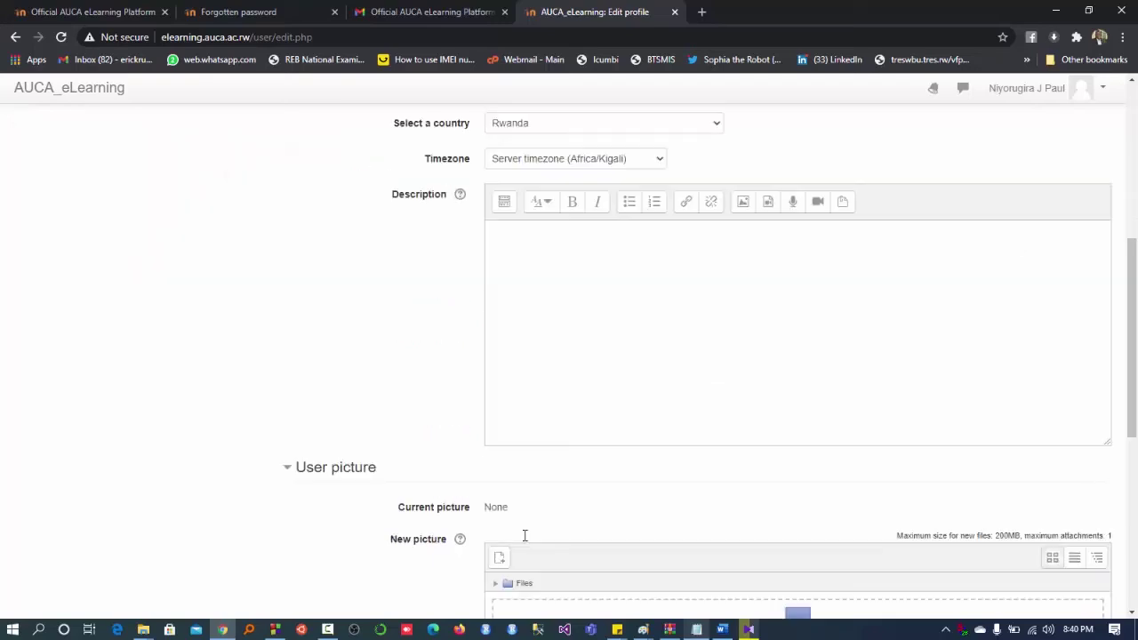
scroll(525, 536, "down", 5)
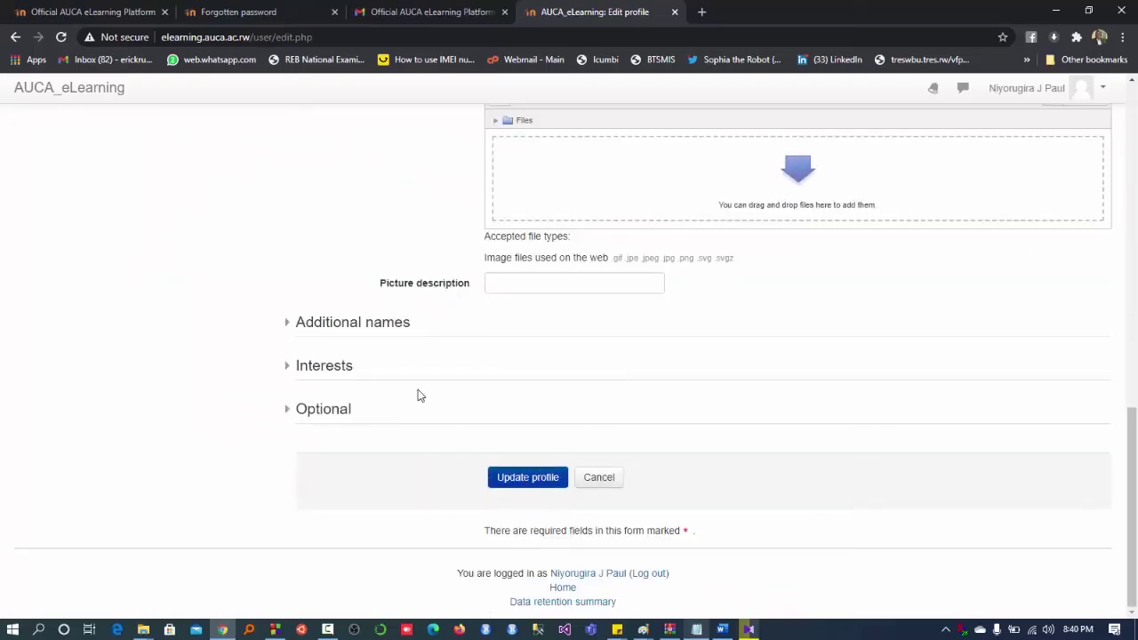
scroll(419, 395, "up", 8)
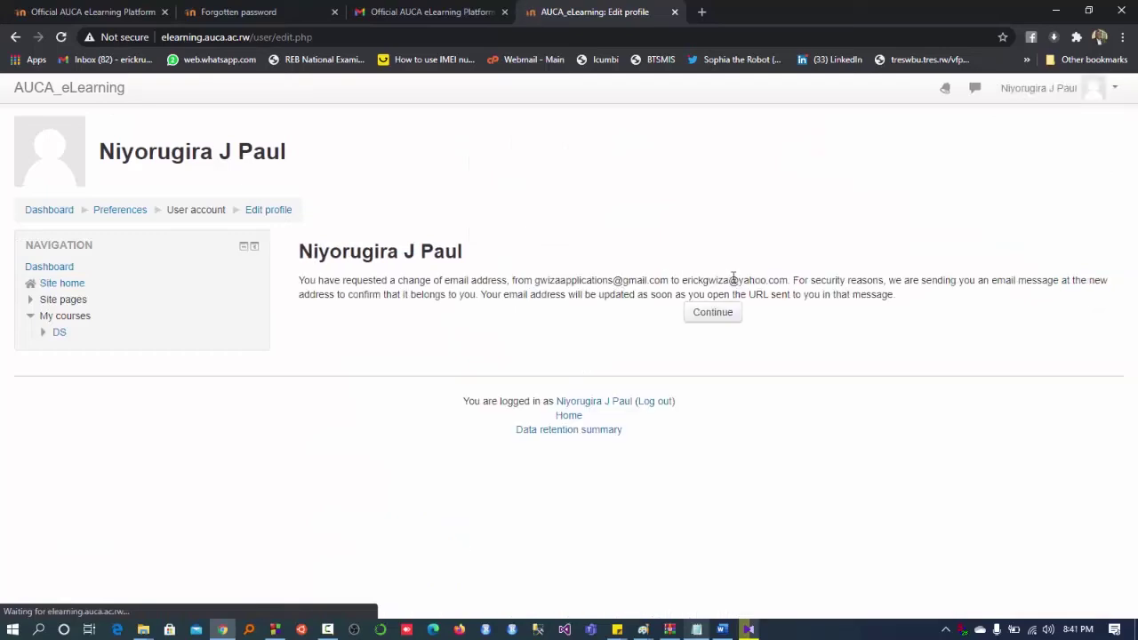
- Highlight the new Yahoo address shown in the email change notice
left_click_drag(681, 281, 788, 285)
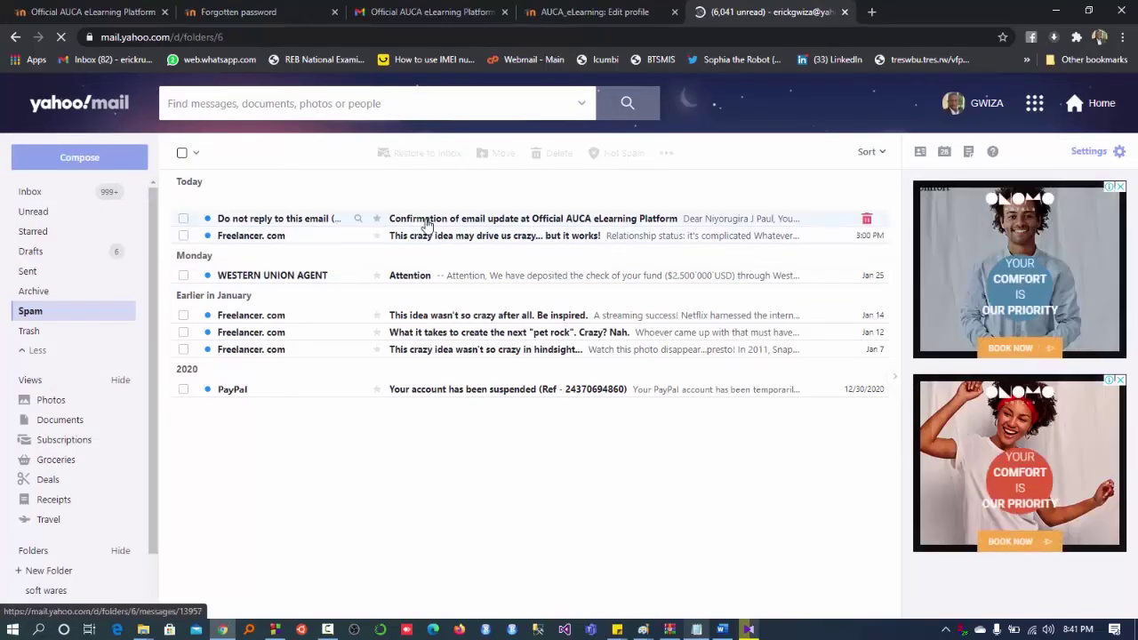
- Open the AUCA email update confirmation message and select its emailupdate.php link
left_click(472, 225)
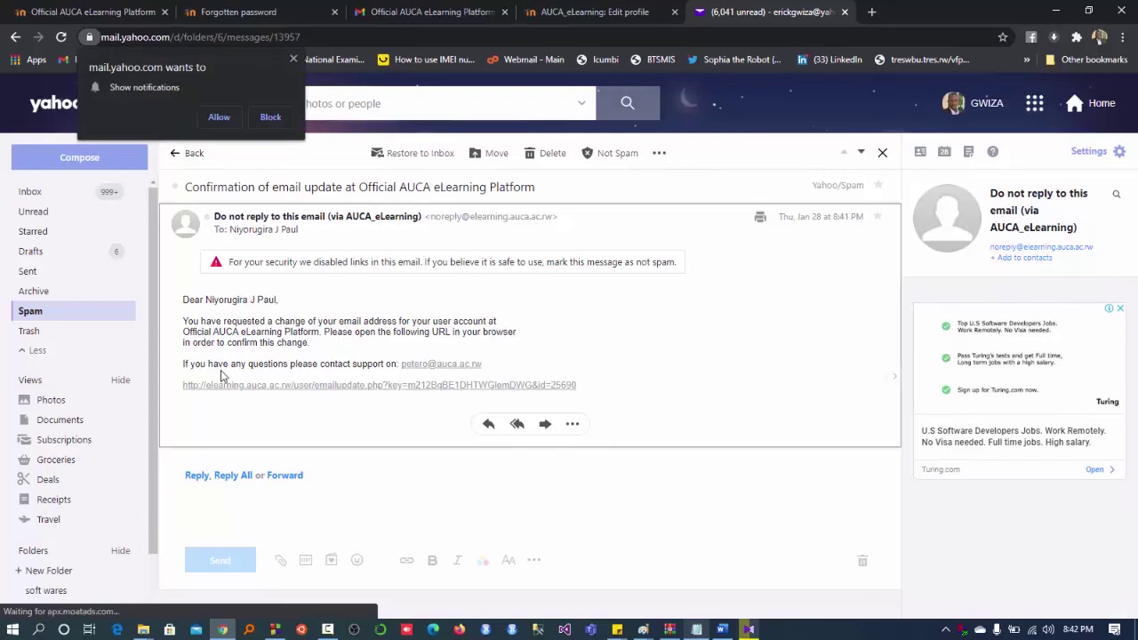
left_click_drag(591, 391, 185, 393)
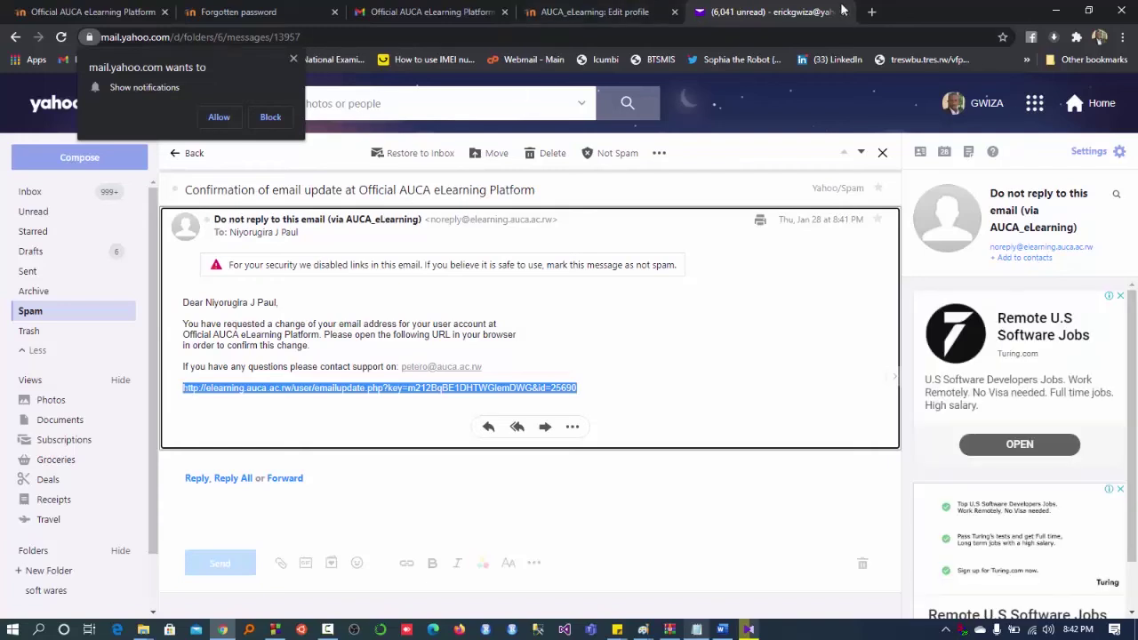
- Load the copied emailupdate.php confirmation link in a new Chrome tab
left_click(871, 12)
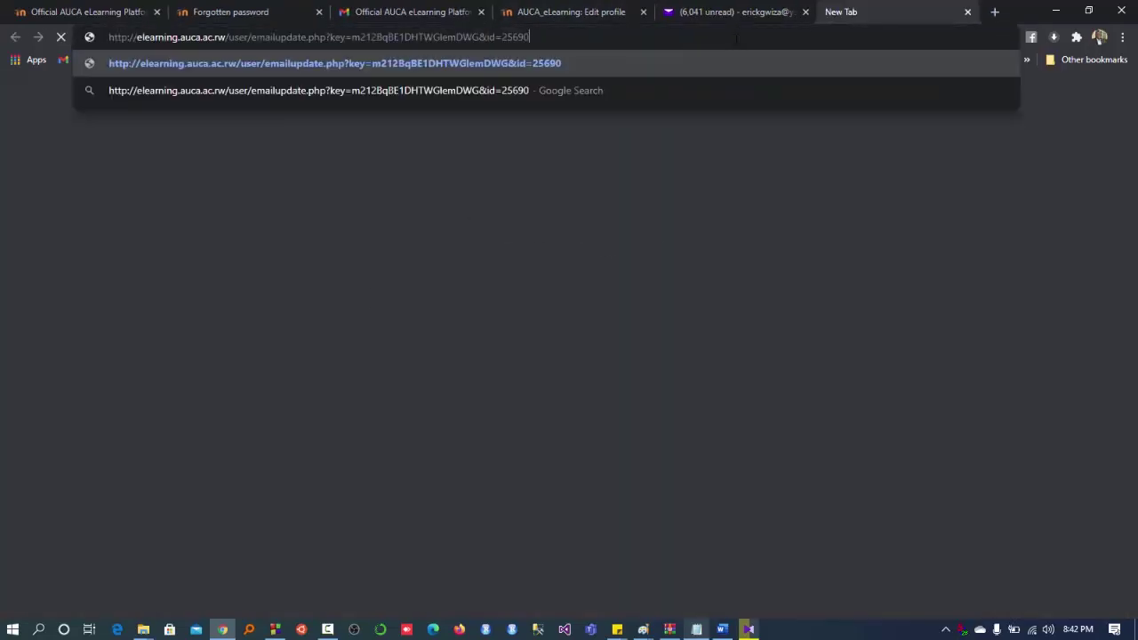
key("Return")
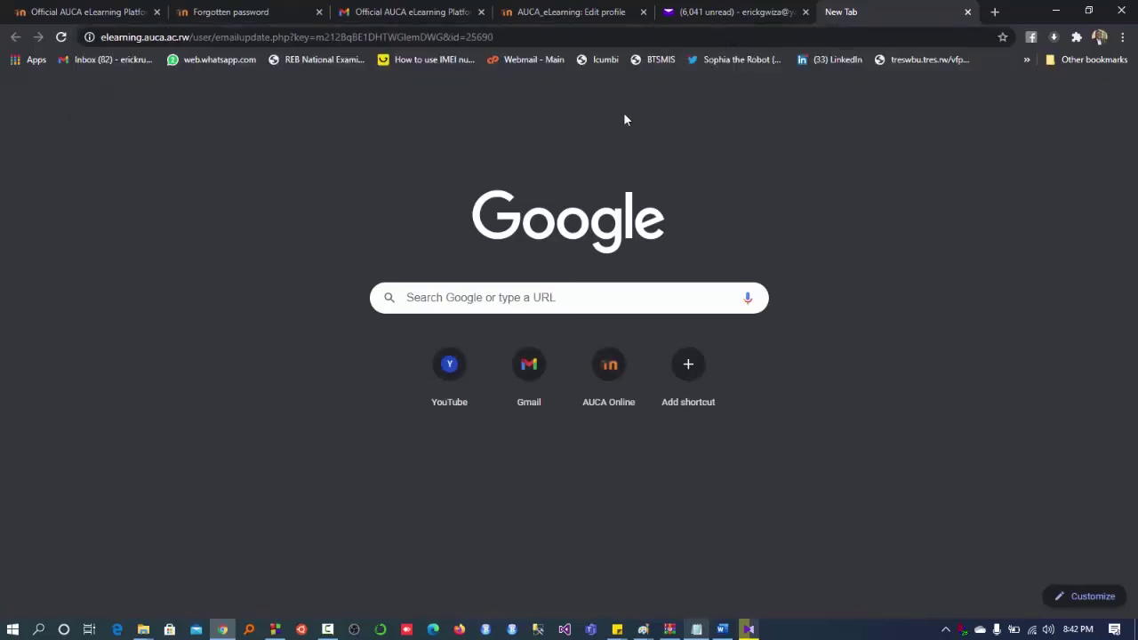
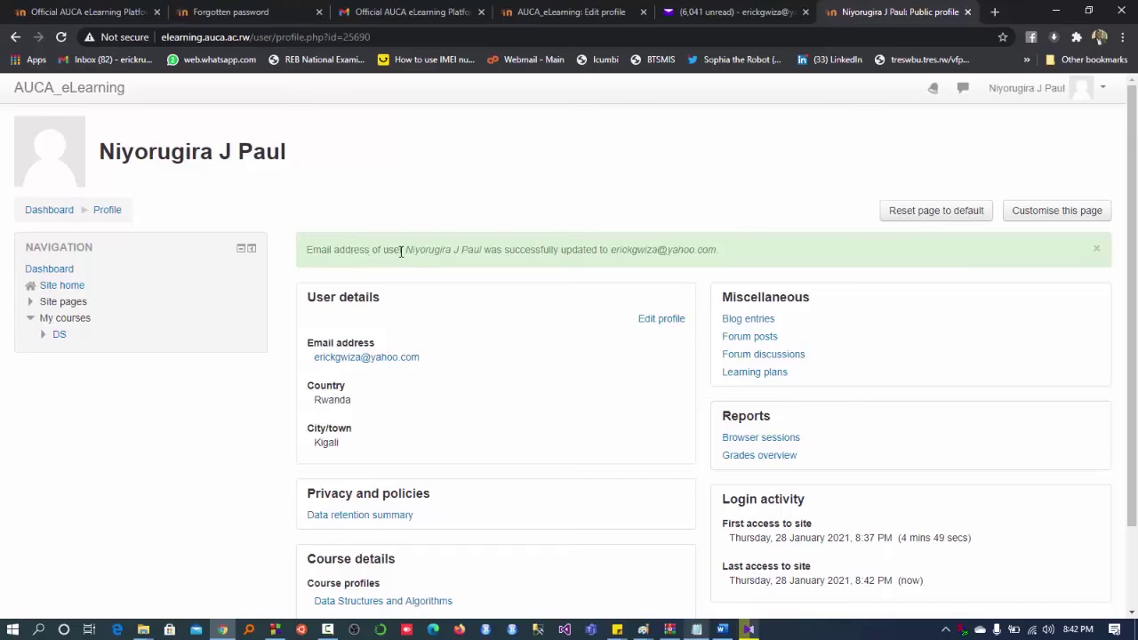
- Check the banner confirming the Yahoo email update, then go to Edit profile
left_click_drag(401, 252, 723, 249)
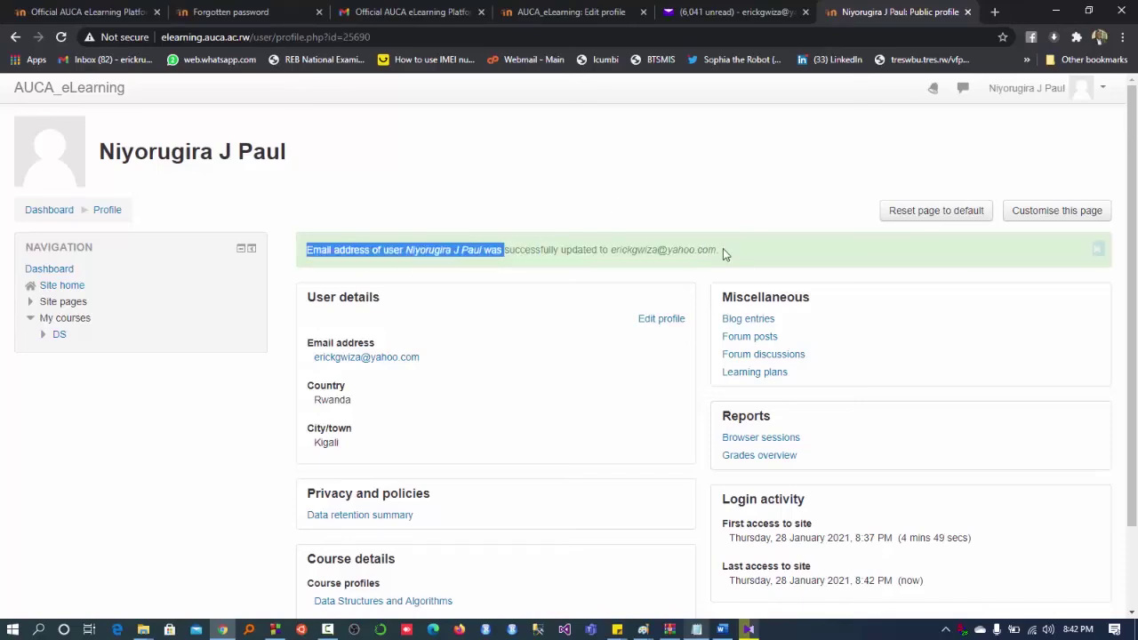
left_click(582, 373)
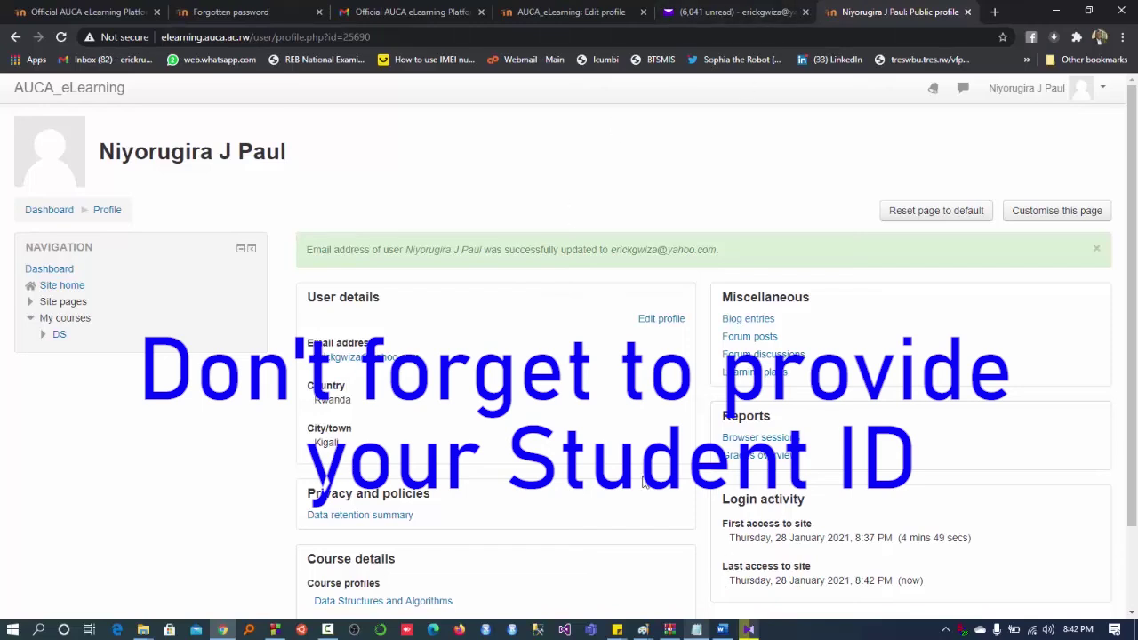
left_click(660, 322)
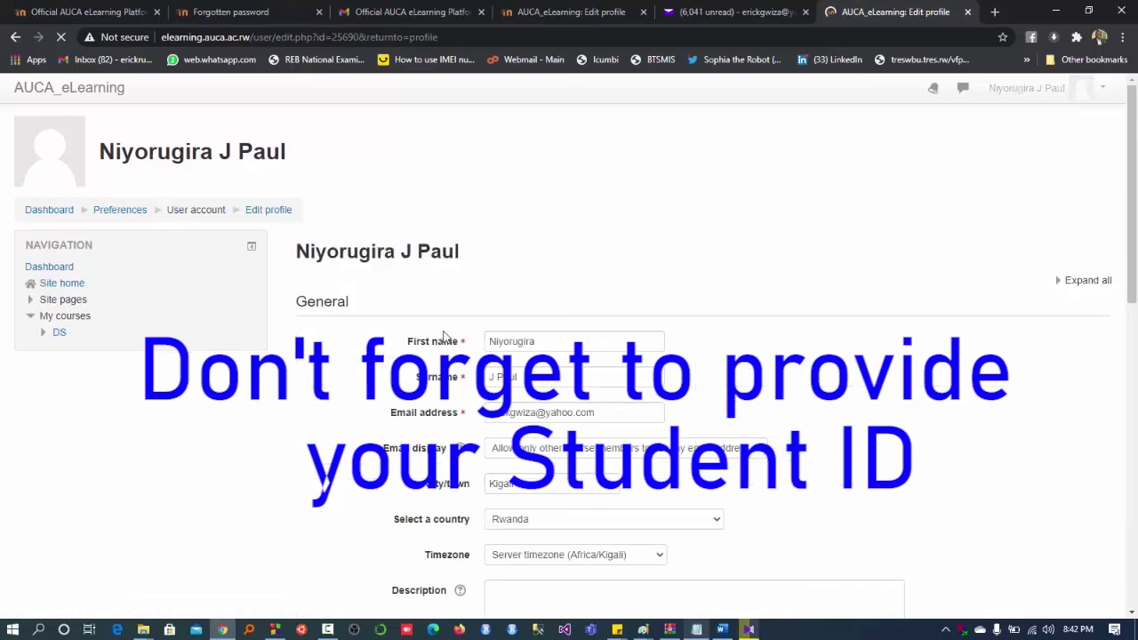
- Enter the student ID number in the Optional ID number and Institution fields and save the profile
scroll(388, 380, "down", 10)
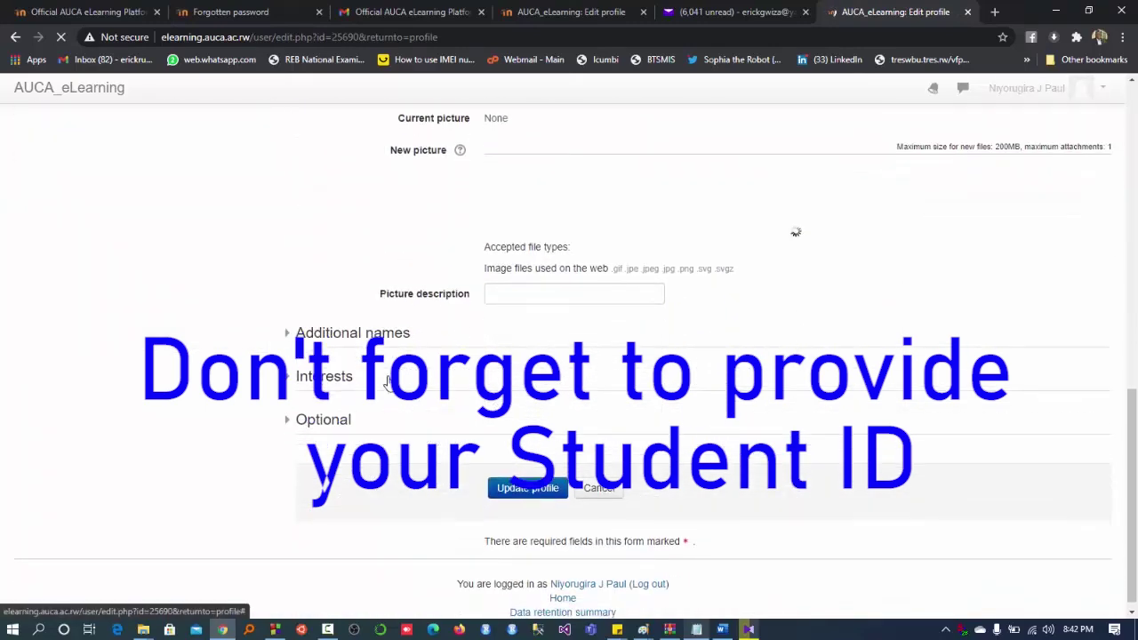
left_click(293, 426)
scroll(432, 424, "down", 2)
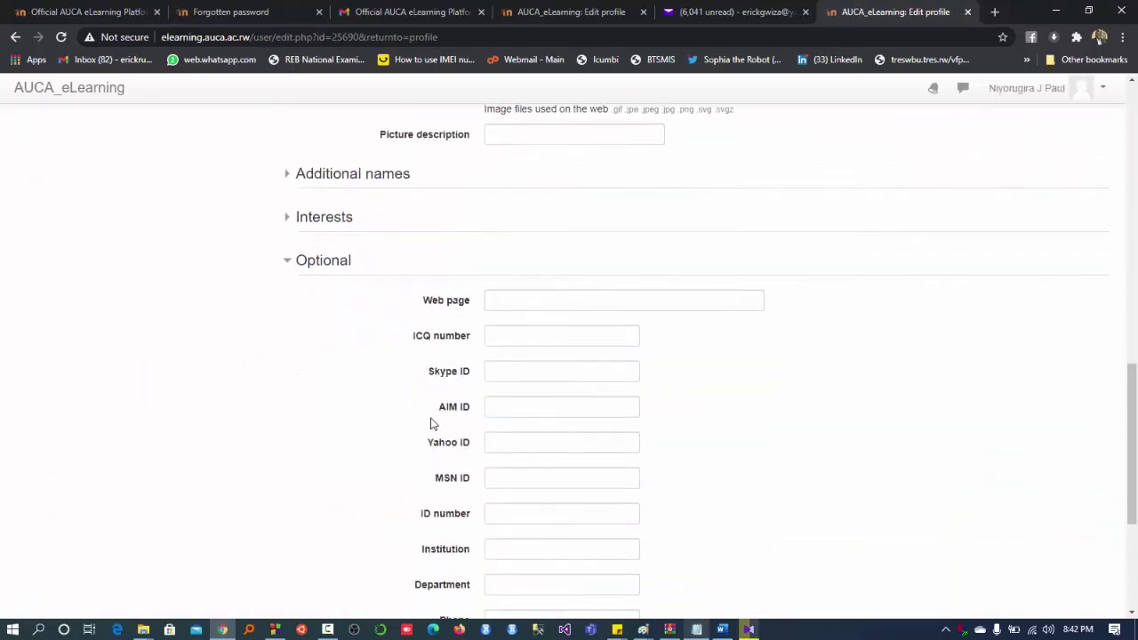
left_click(499, 475)
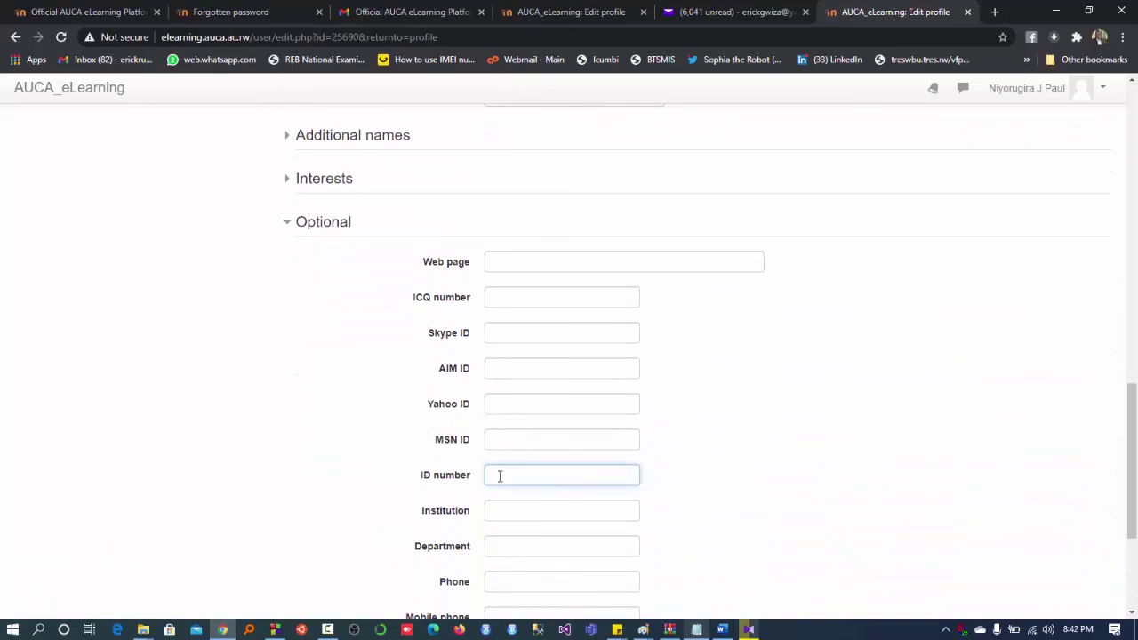
type("23011")
left_click_drag(523, 476, 467, 482)
key("ctrl+c")
left_click(521, 513)
key("ctrl+v")
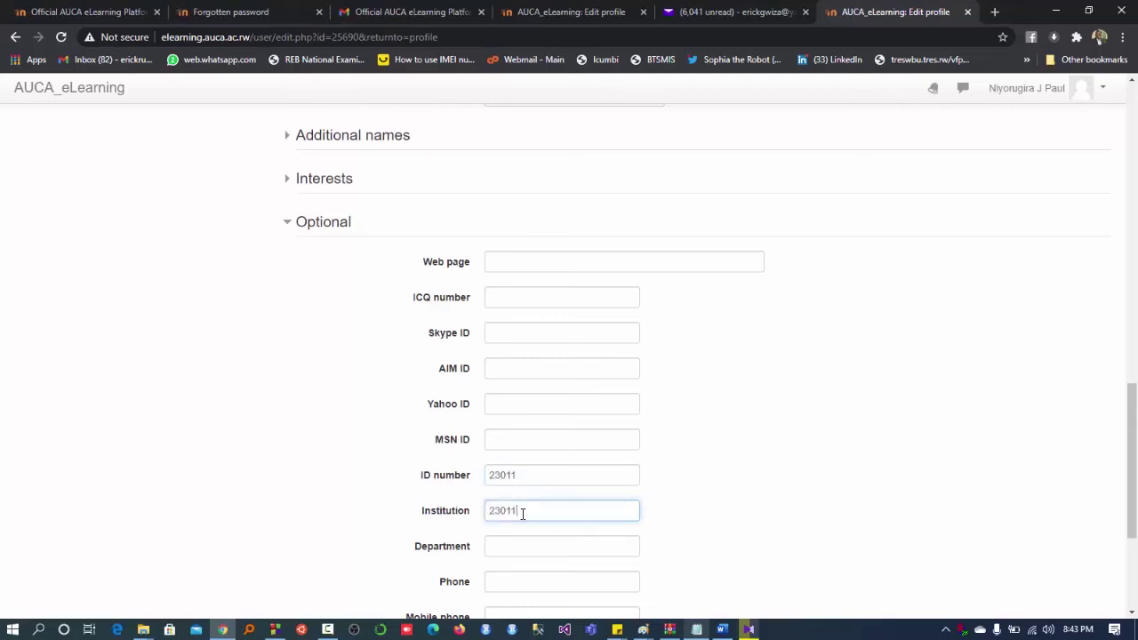
scroll(720, 447, "down", 3)
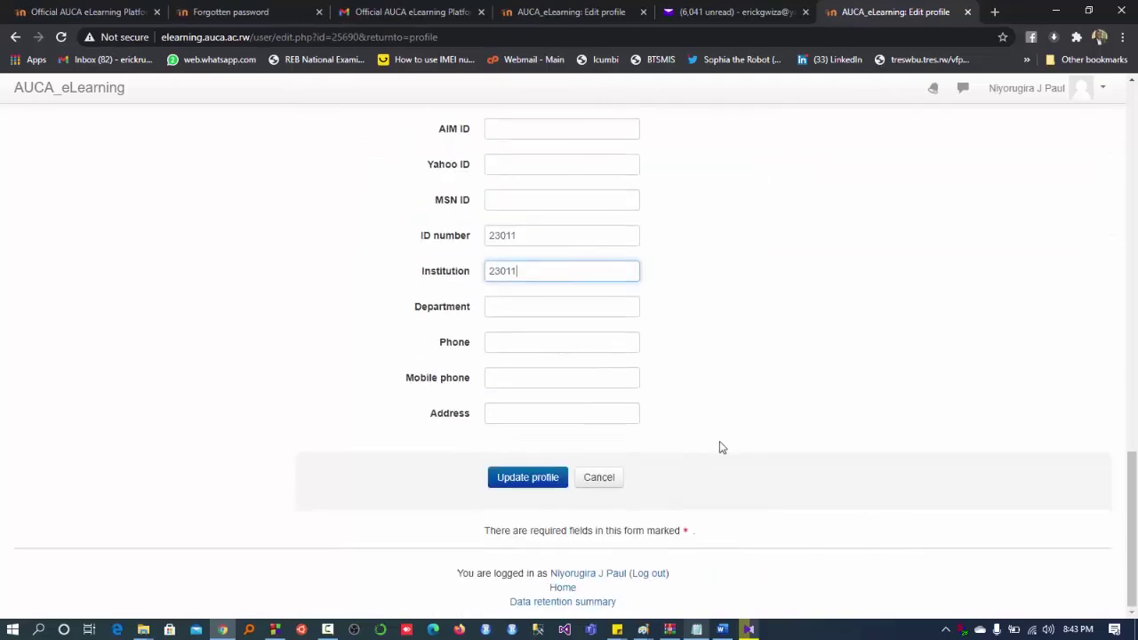
left_click(534, 472)
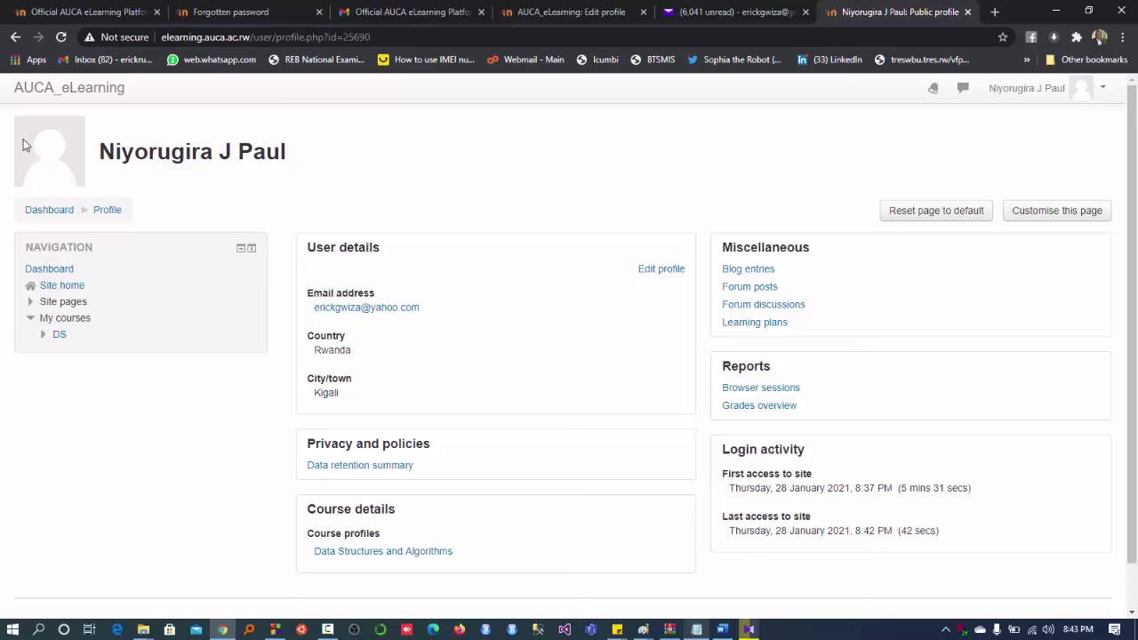
- Upload how-to-memorize-1024x768.jpg from Pictures as the new user picture and save the profile
left_click(662, 271)
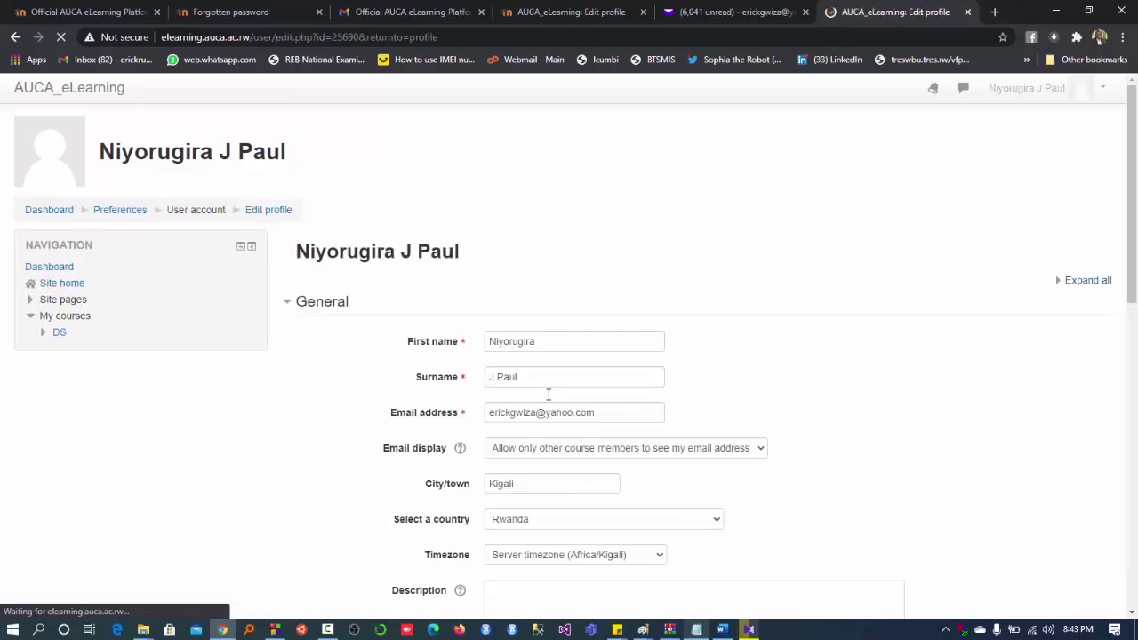
scroll(549, 395, "down", 4)
scroll(549, 400, "down", 4)
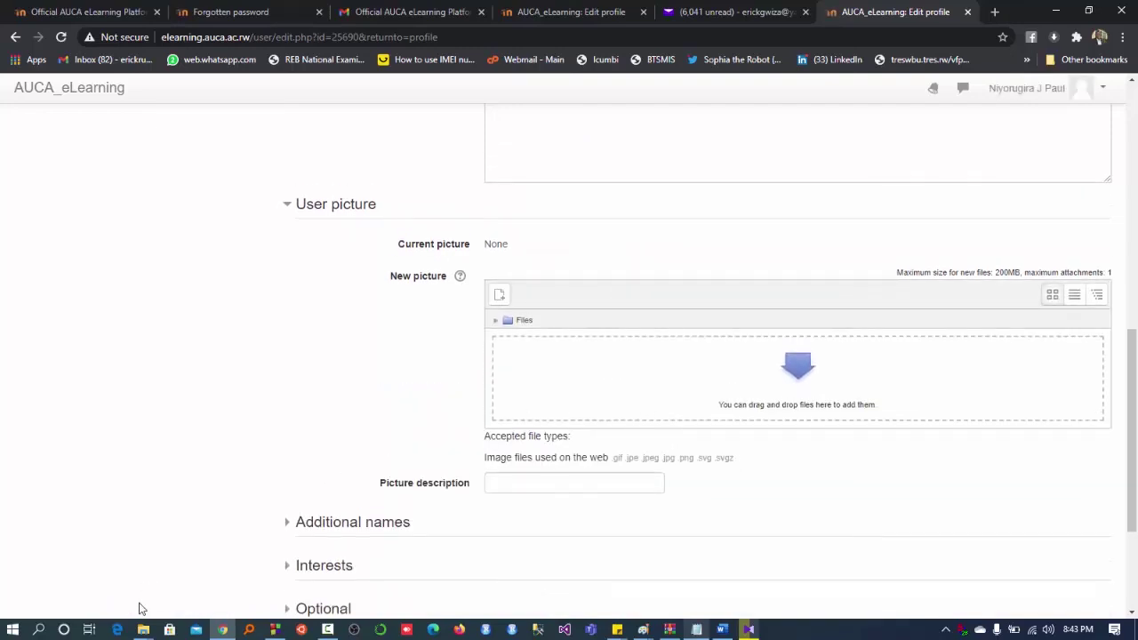
left_click(142, 629)
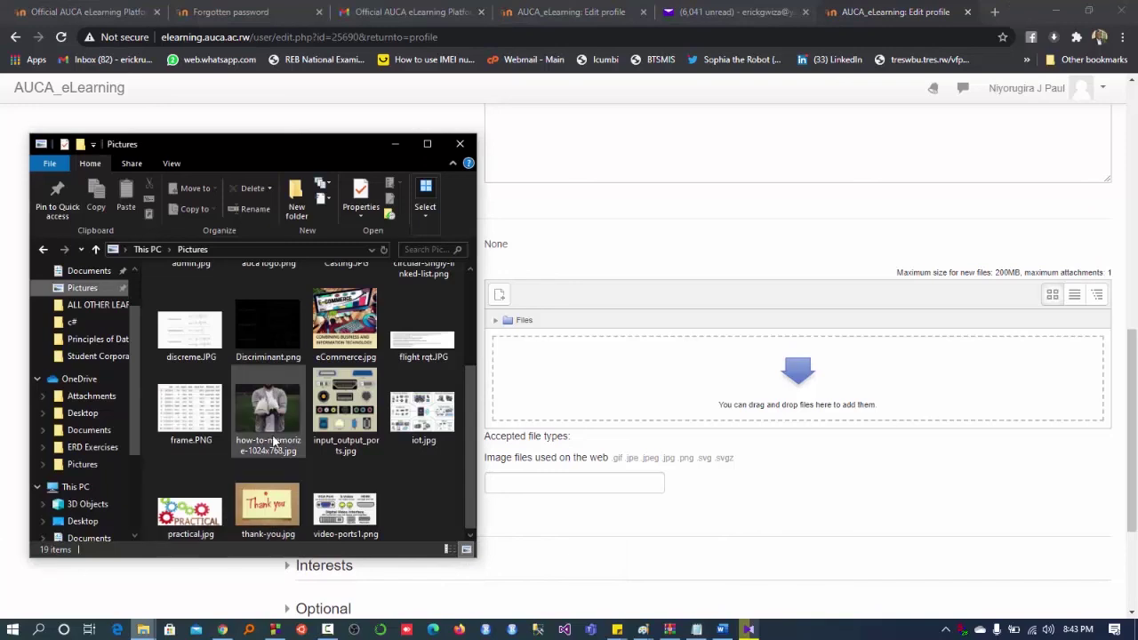
left_click_drag(277, 425, 626, 397)
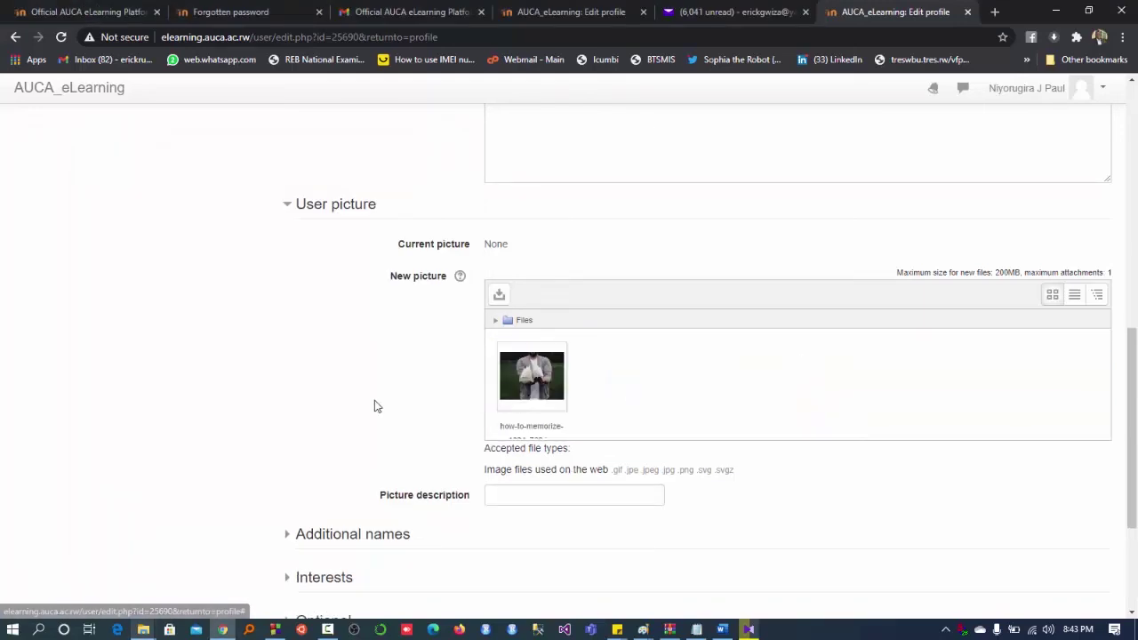
scroll(373, 403, "down", 3)
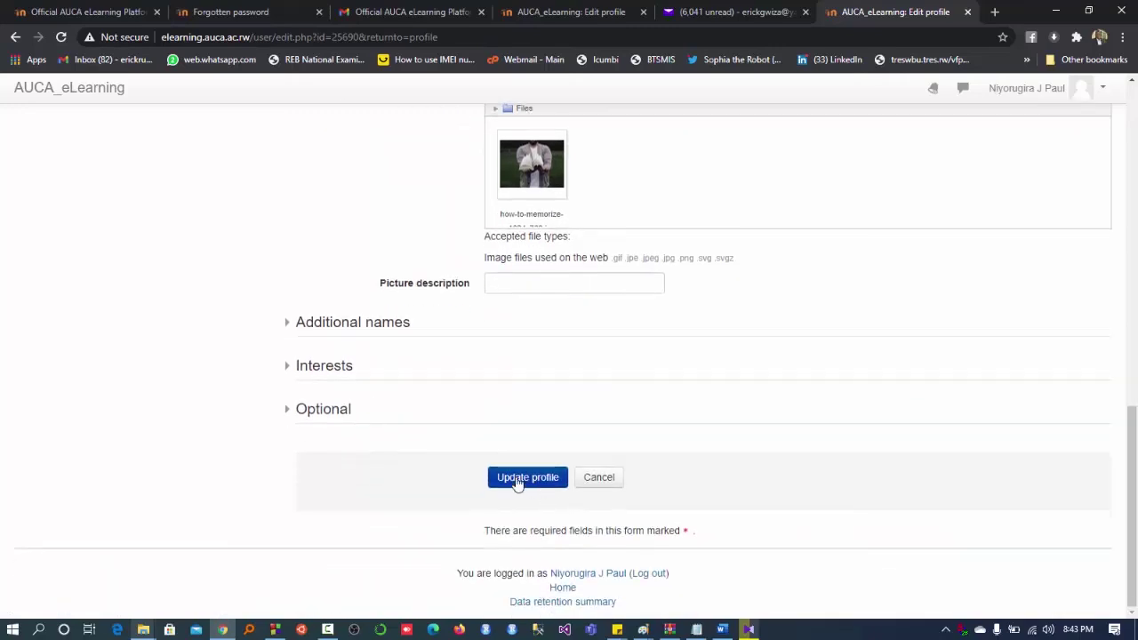
left_click(518, 477)
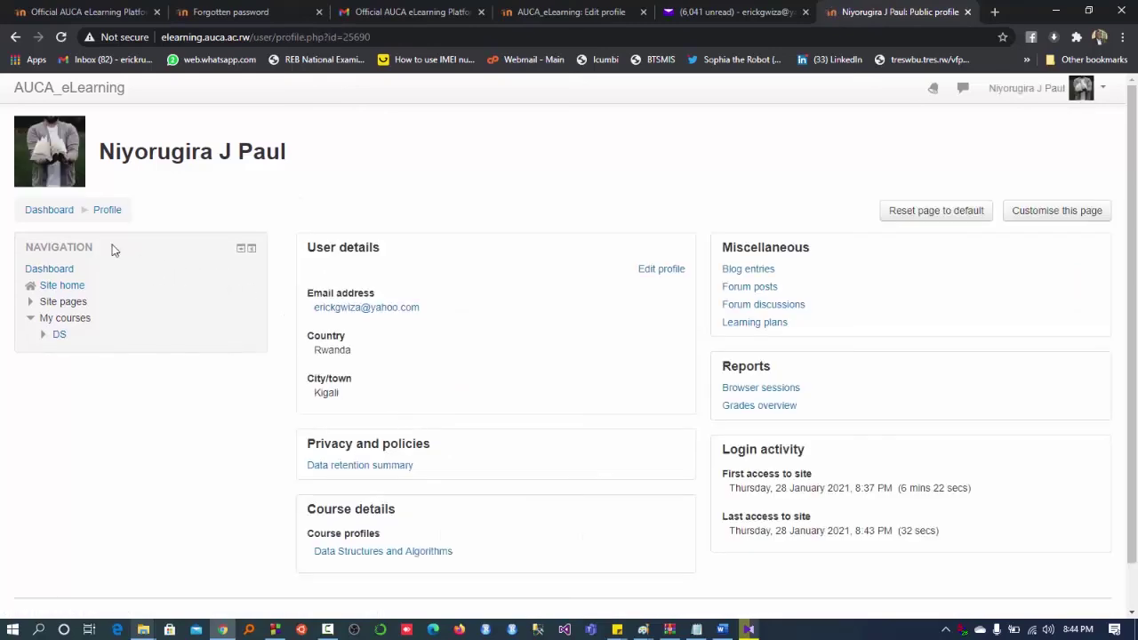
- Go to the Dashboard and switch Course overview to the Courses list
left_click(50, 215)
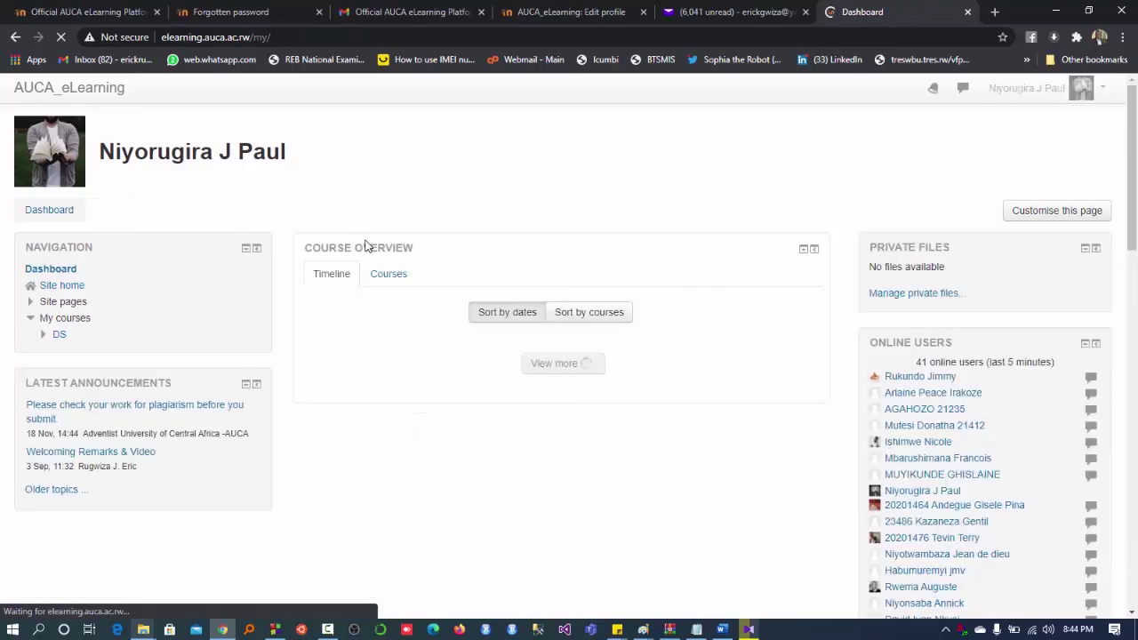
left_click(389, 276)
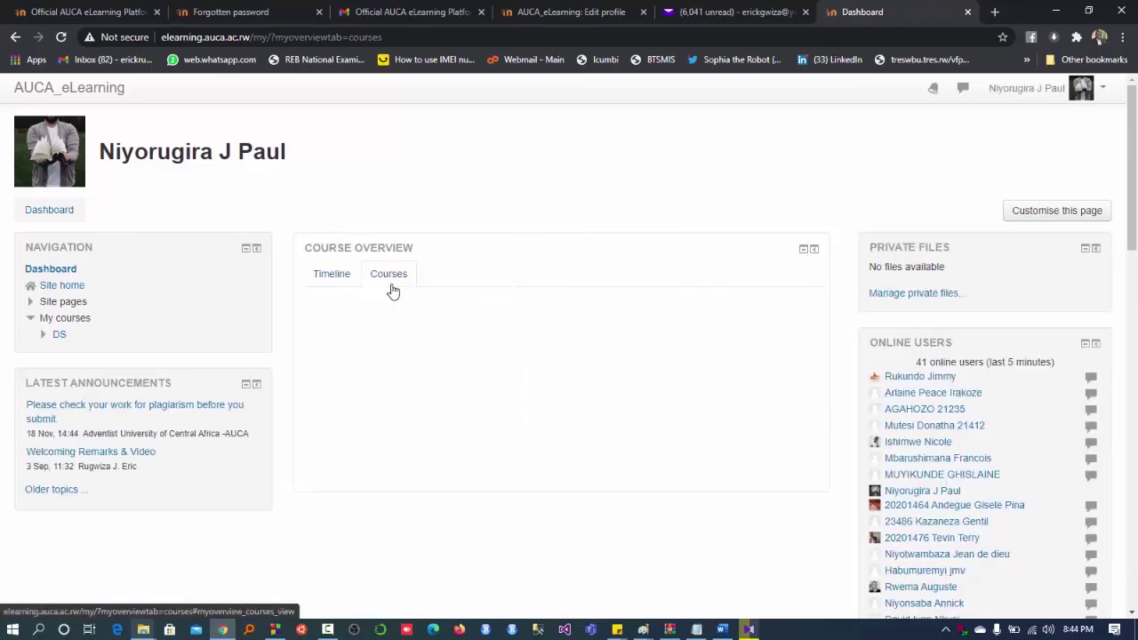